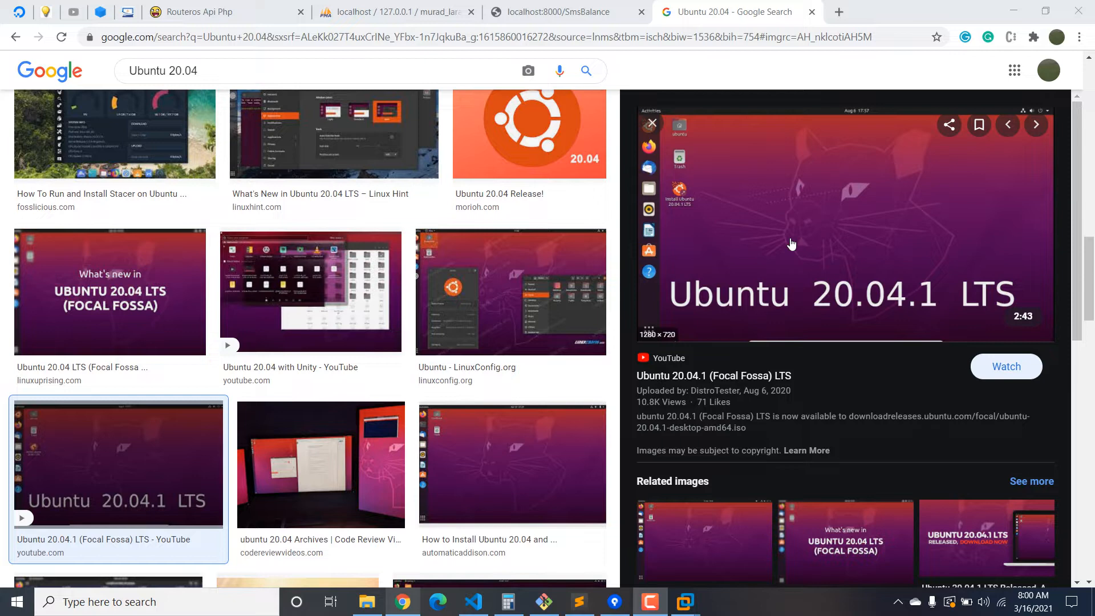
Open a new blank Chrome tab beside the Ubuntu 20.04 Google Images results.
click(839, 12)
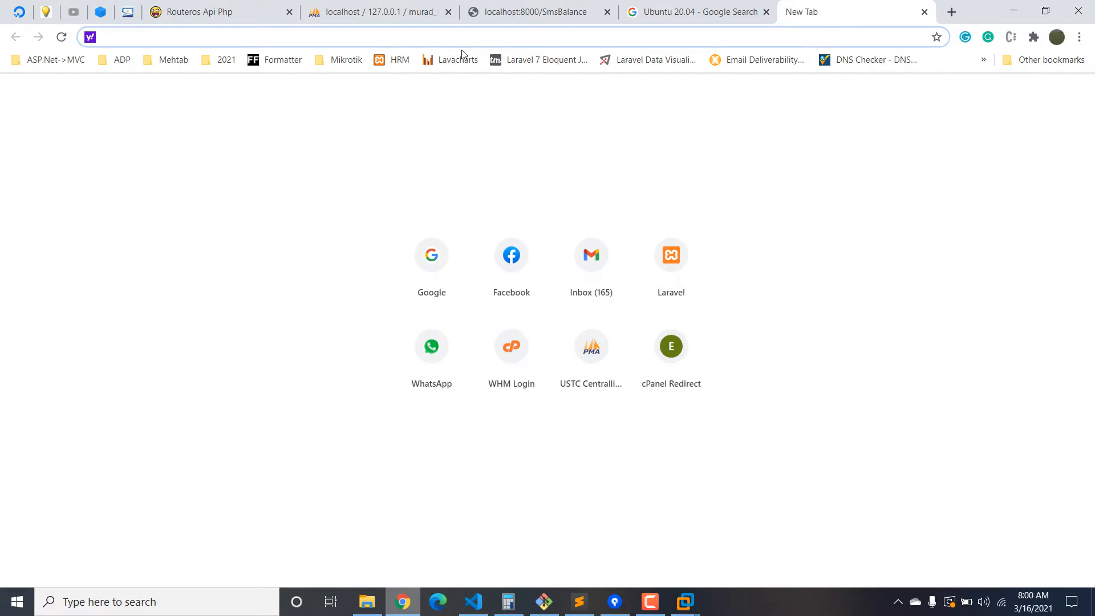
Go to YouTube and search for 'easy it'.
text(youtube.com)
key(Return)
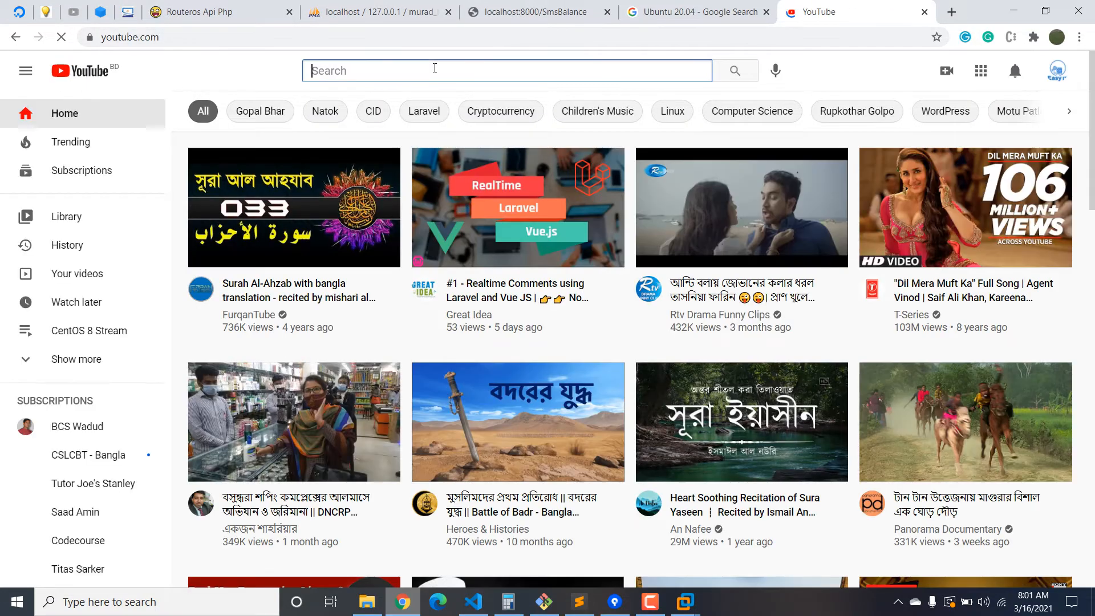
text(easy it)
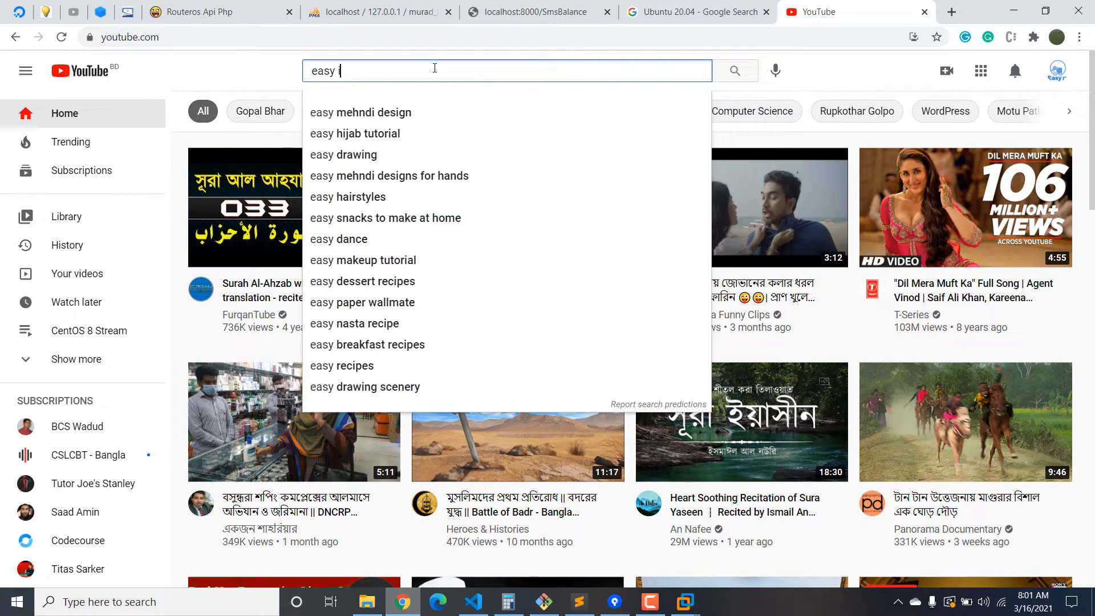
key(Return)
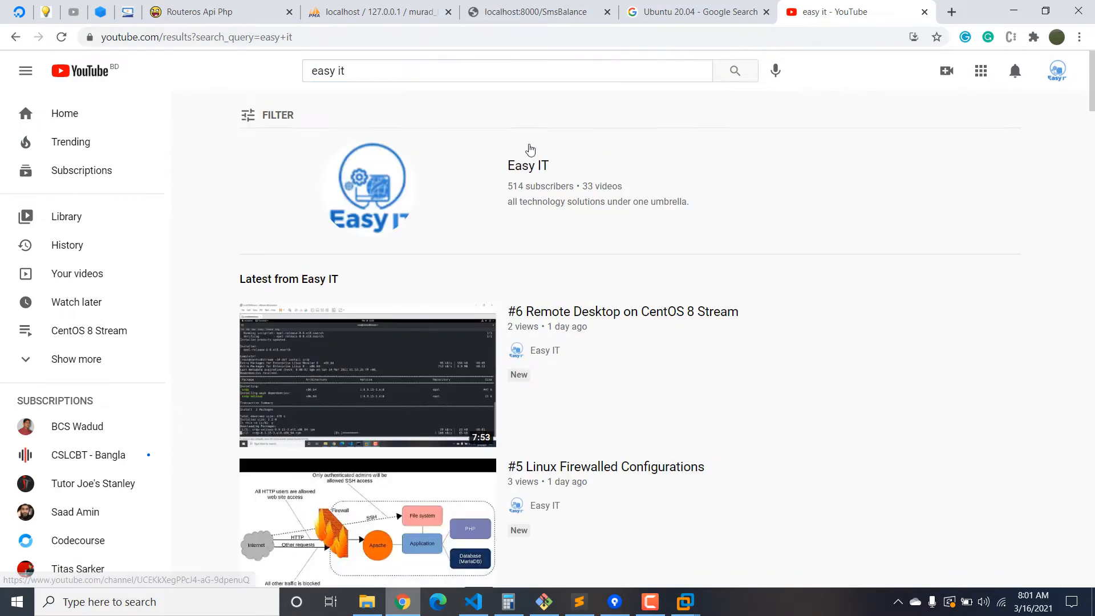
Browse the Easy IT channel's uploaded videos, then return to the Ubuntu 20.04 images tab.
click(530, 166)
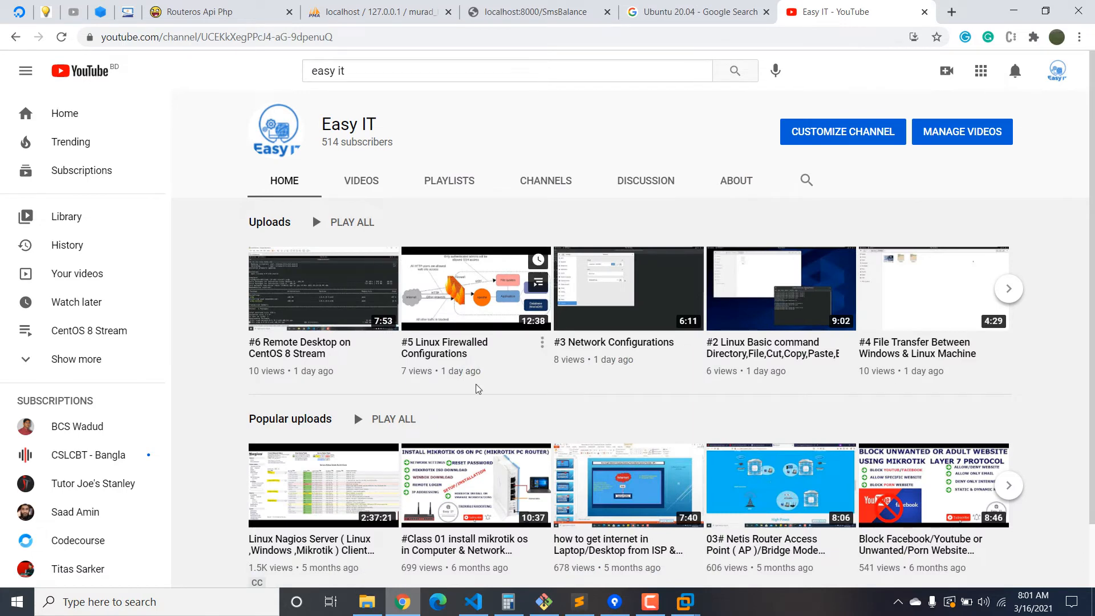
click(444, 181)
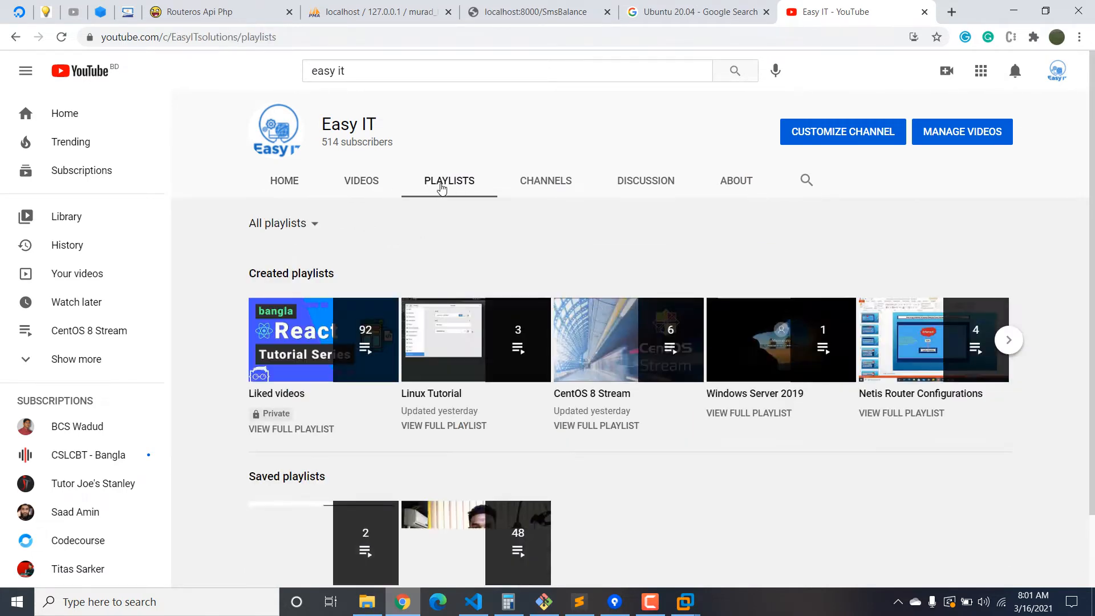
click(368, 183)
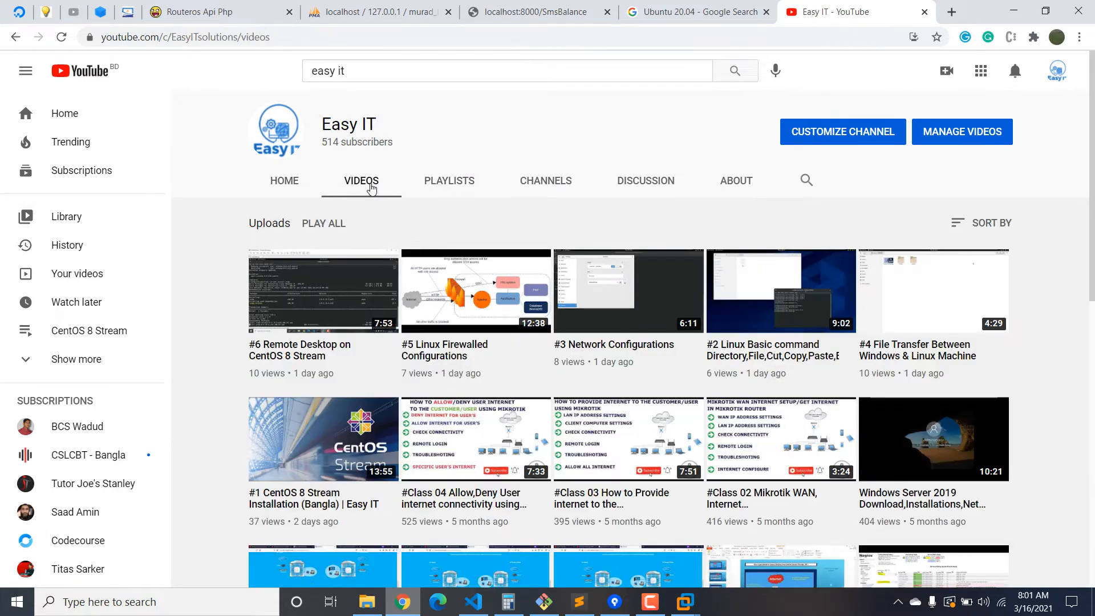
scroll(333, 399, down, 1)
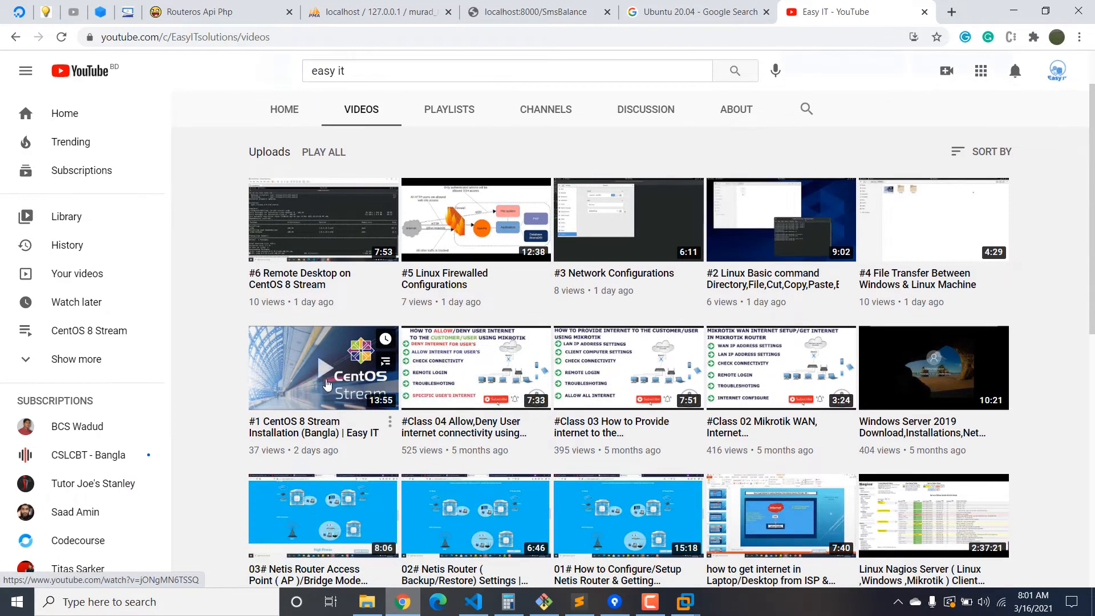
scroll(365, 379, down, 3)
scroll(391, 386, down, 3)
scroll(365, 319, down, 2)
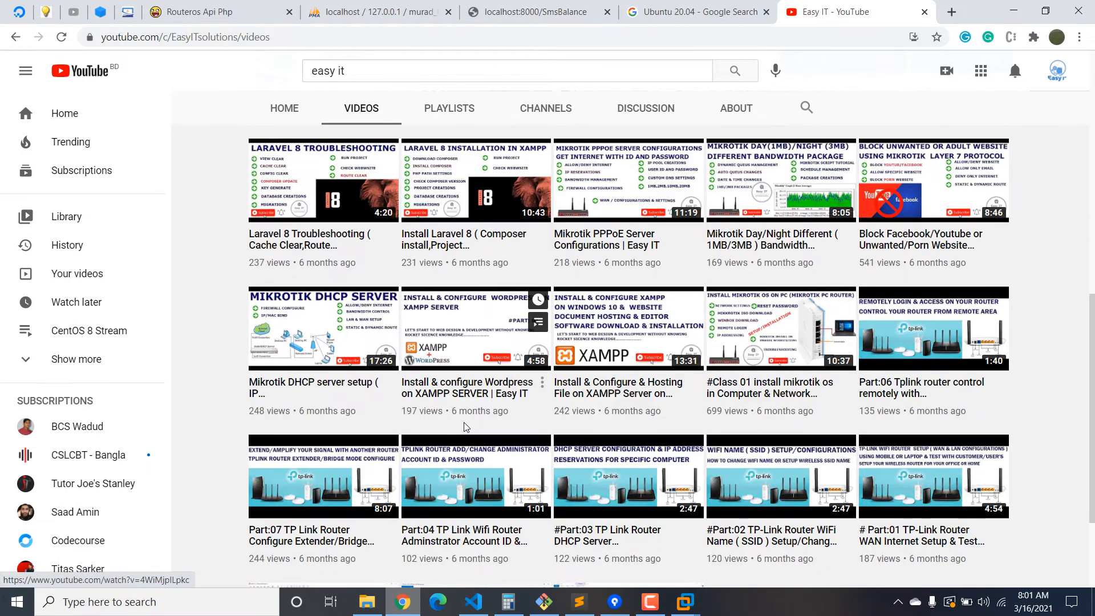
scroll(639, 399, down, 2)
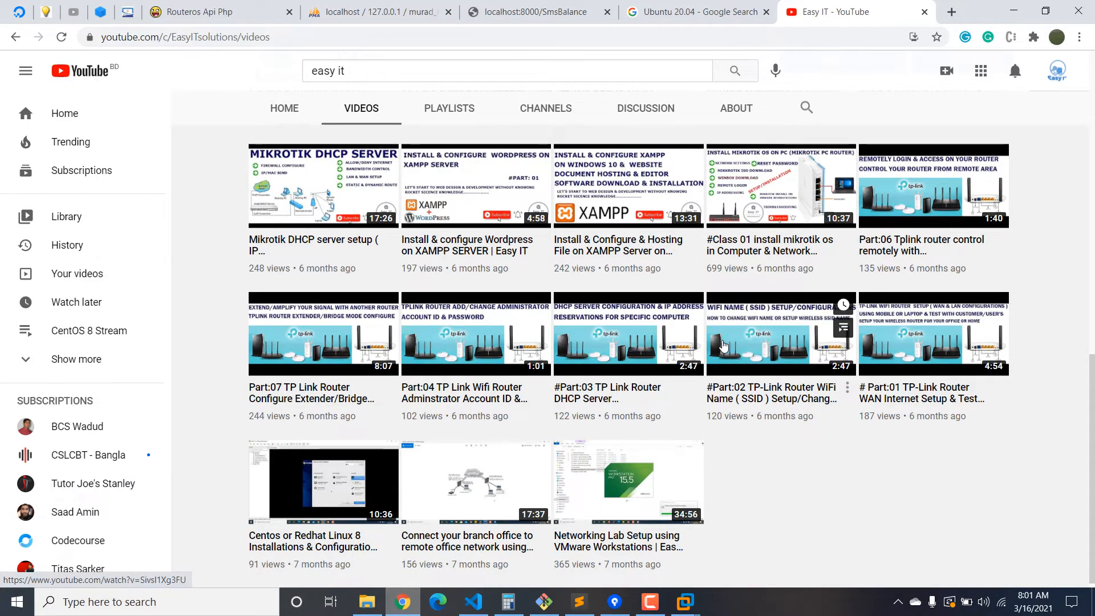
scroll(723, 345, up, 6)
scroll(723, 345, up, 5)
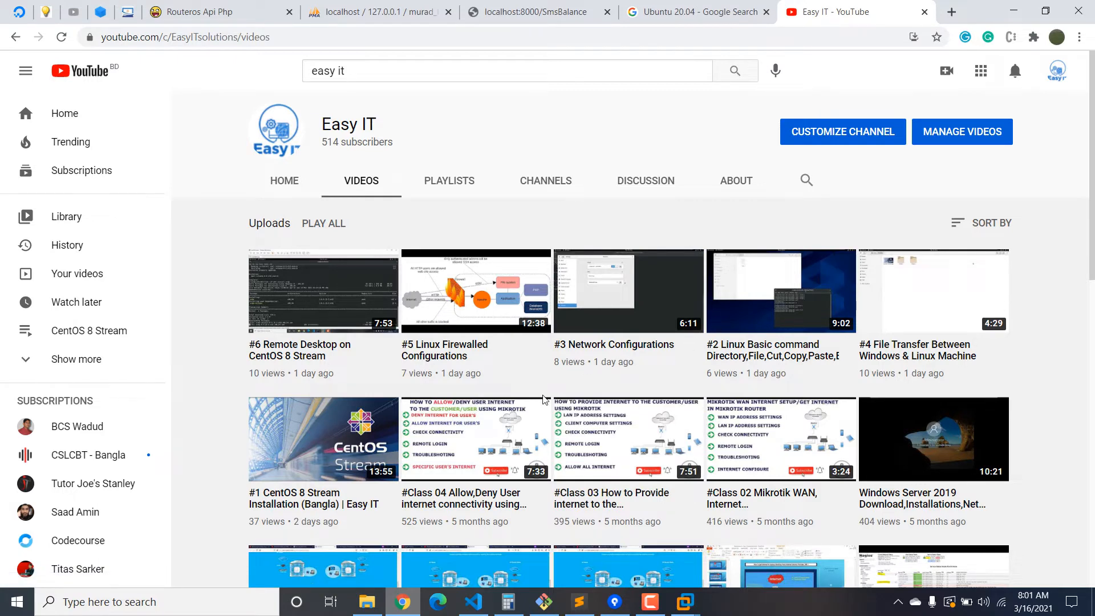
click(693, 12)
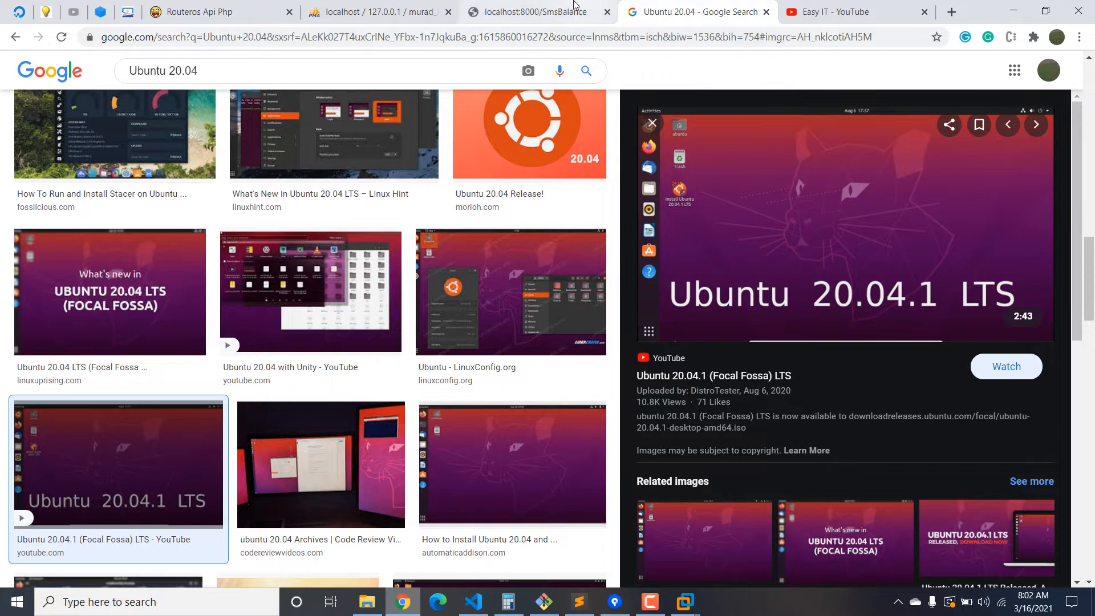
In a new tab, load Google and search for 'ubuntu 20.04 iso download'.
click(952, 12)
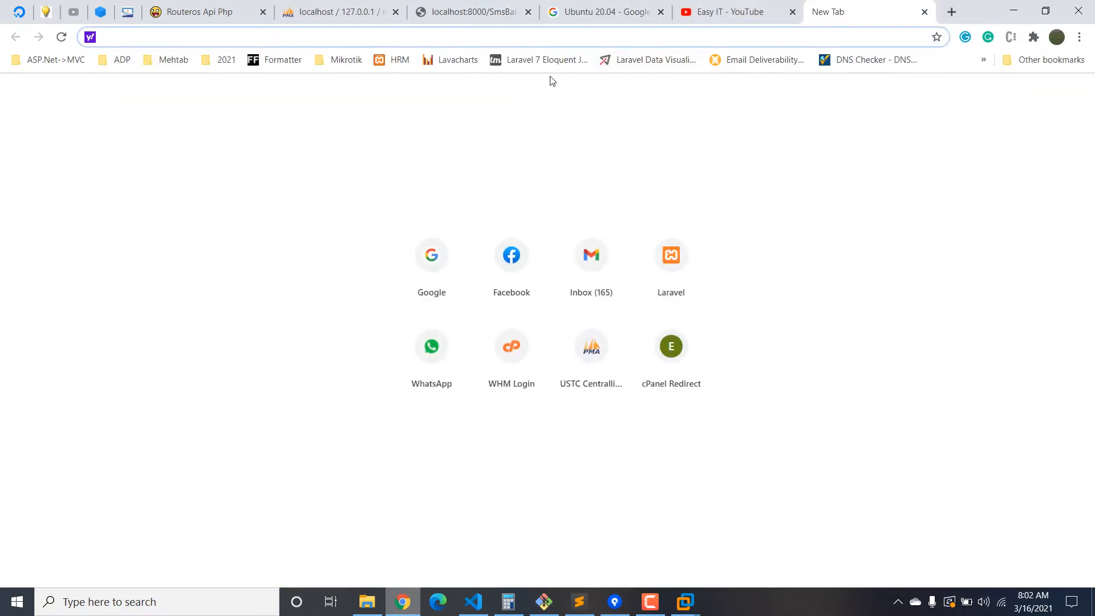
text(t)
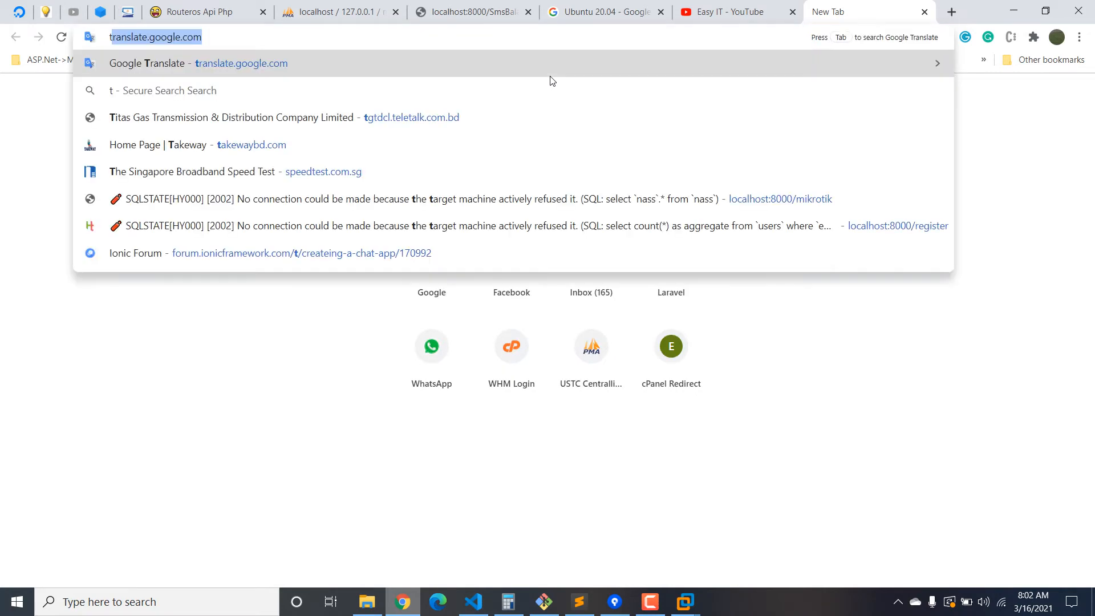
key(BackSpace)
key(BackSpace)
text(y)
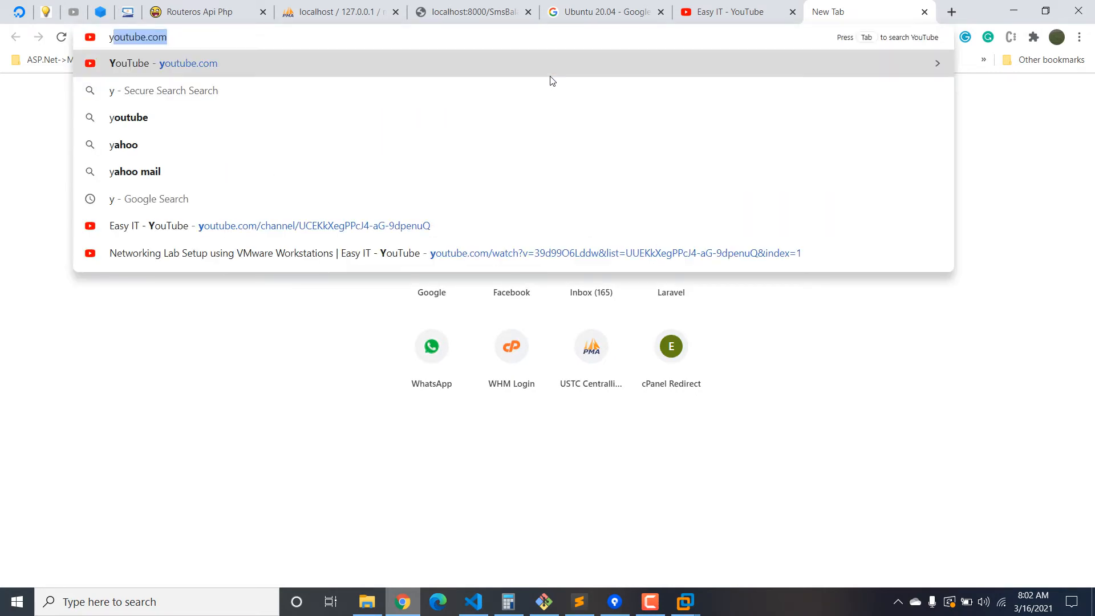
key(BackSpace)
key(BackSpace)
text(g)
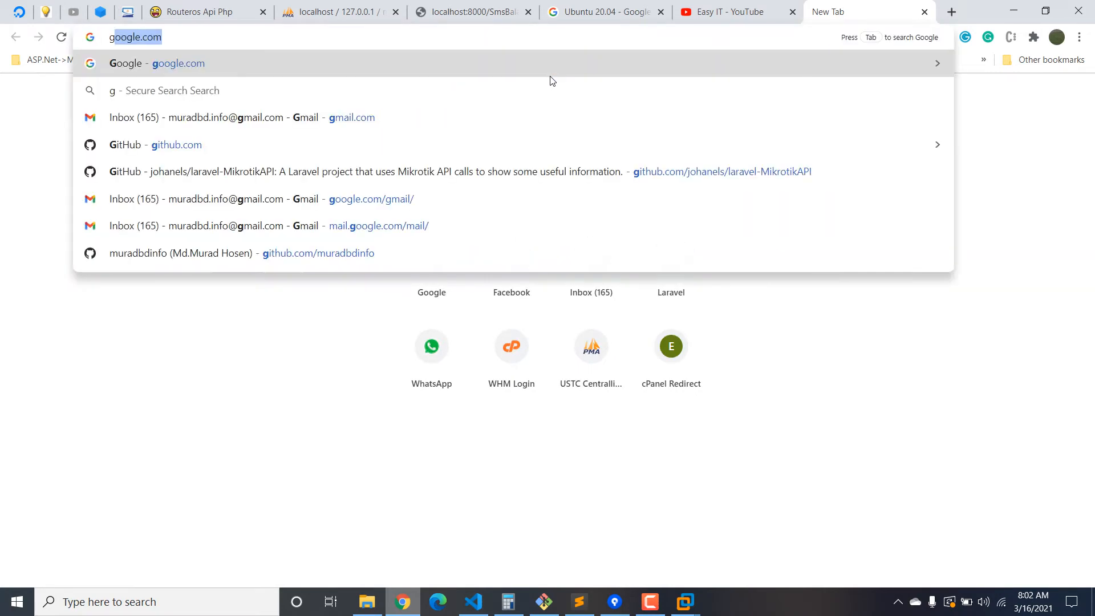
key(Return)
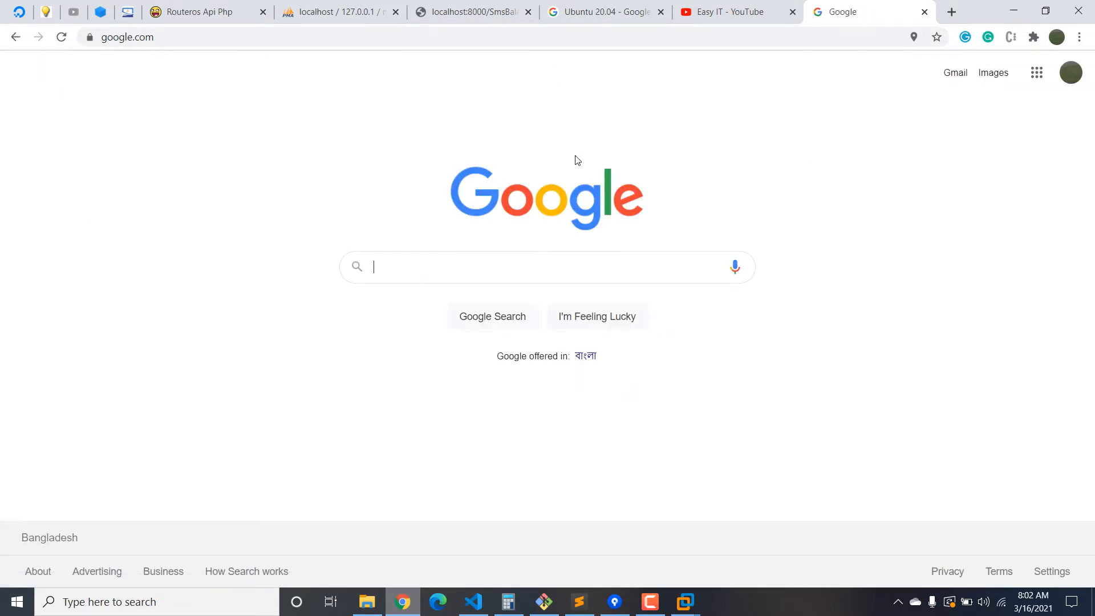
text(ubuntu )
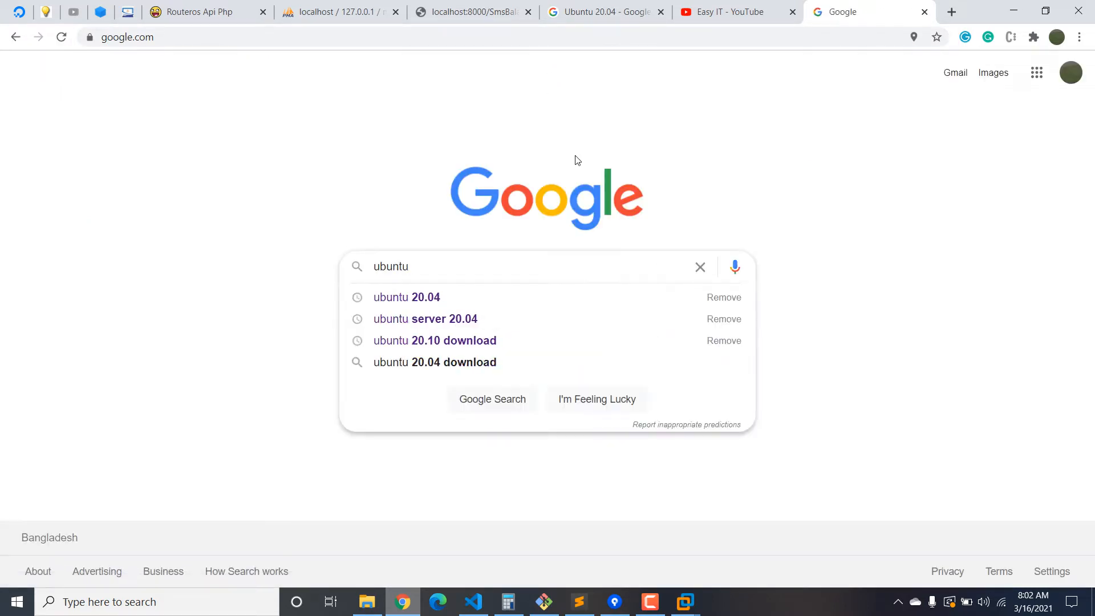
text(20.04 i)
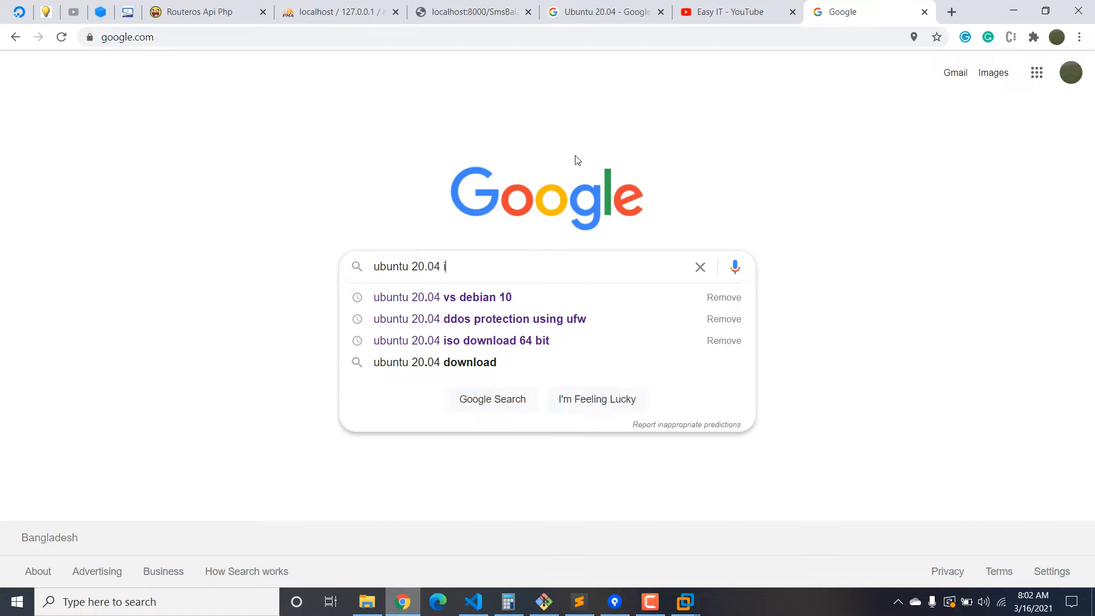
text(so download)
key(Return)
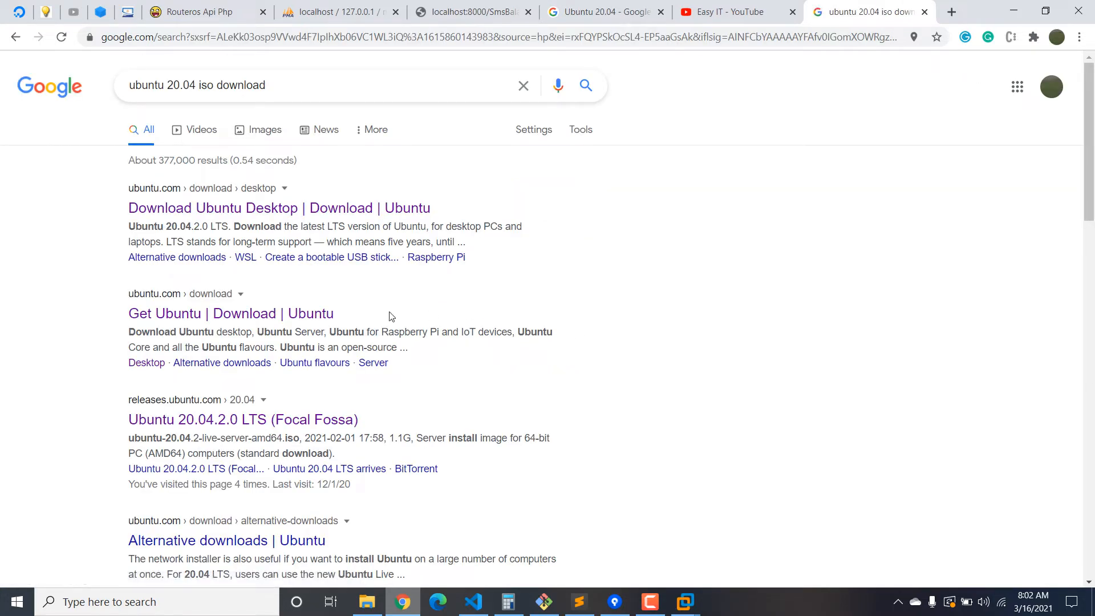
Open Ubuntu's Download Ubuntu Desktop page, accept its tracker settings and review the 20.04.2.0 LTS details.
click(320, 209)
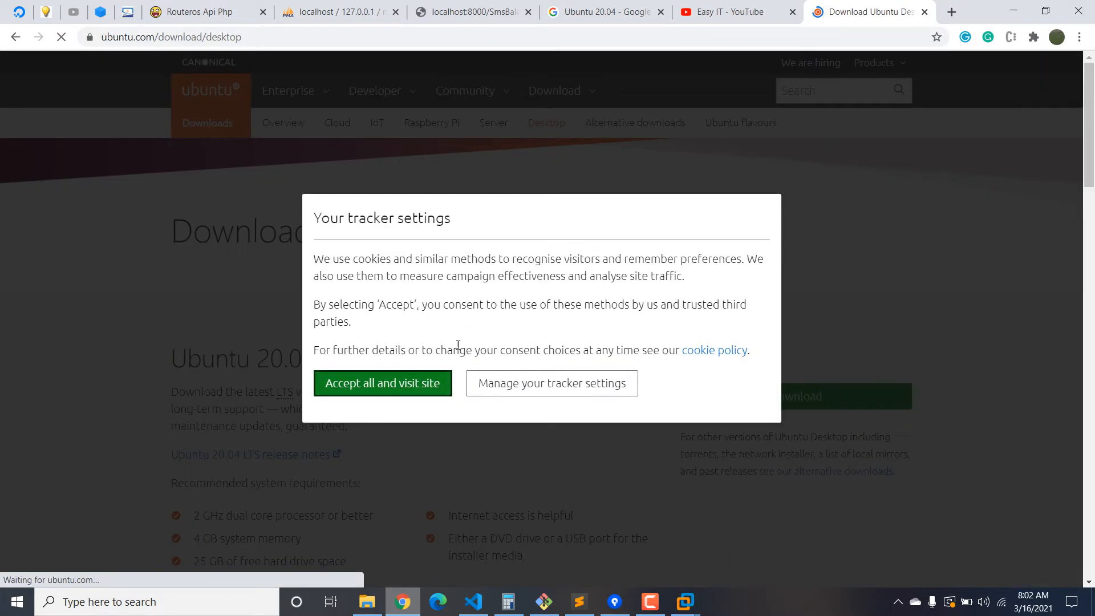
click(360, 390)
scroll(477, 377, down, 3)
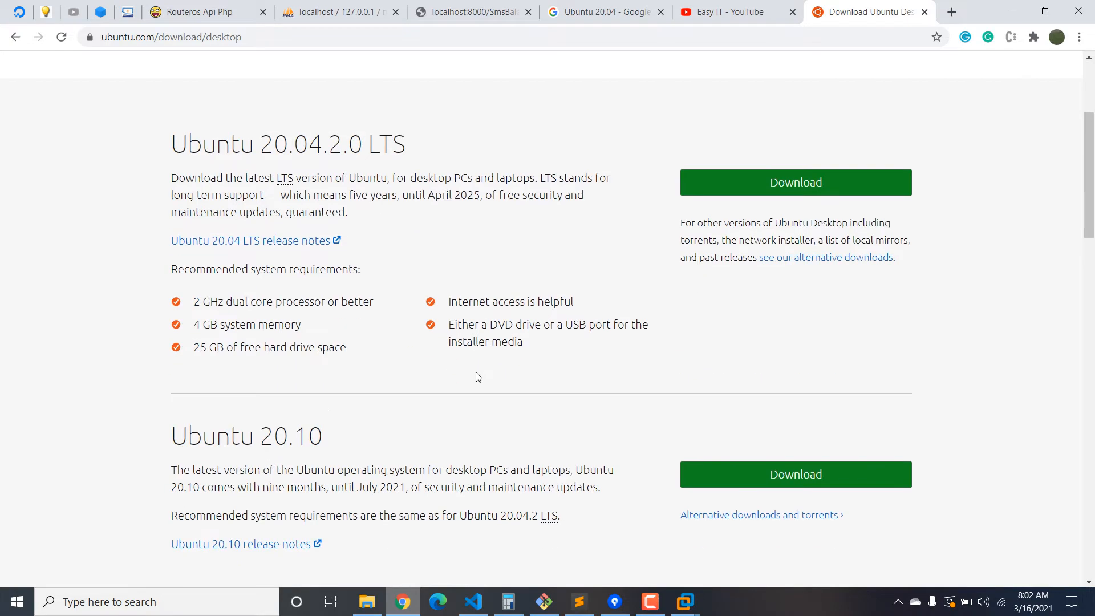
drag(167, 147, 420, 151)
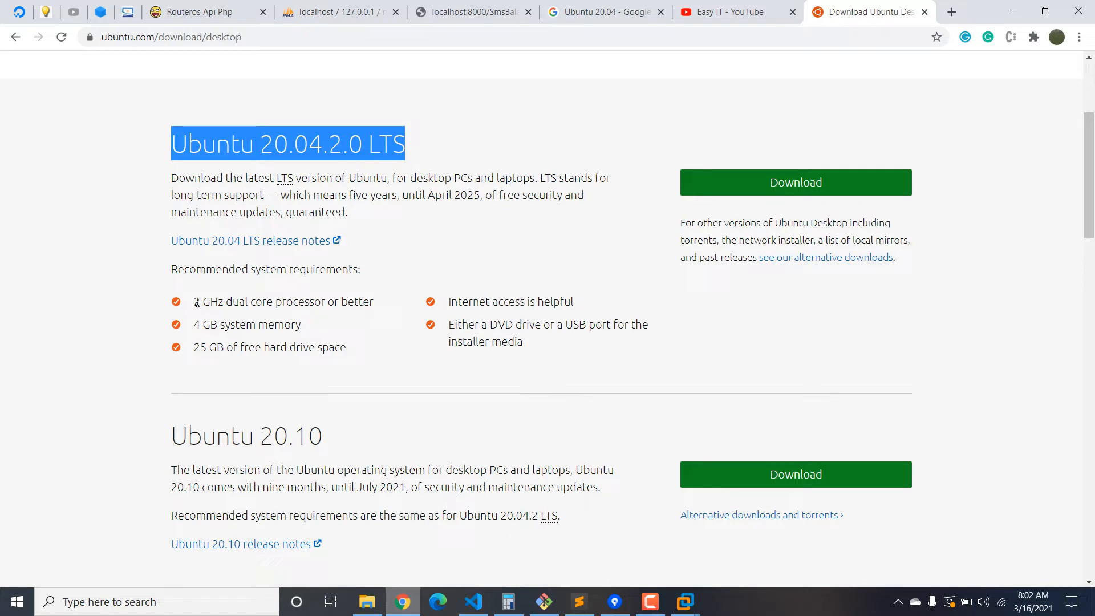
drag(798, 320, 447, 301)
click(512, 365)
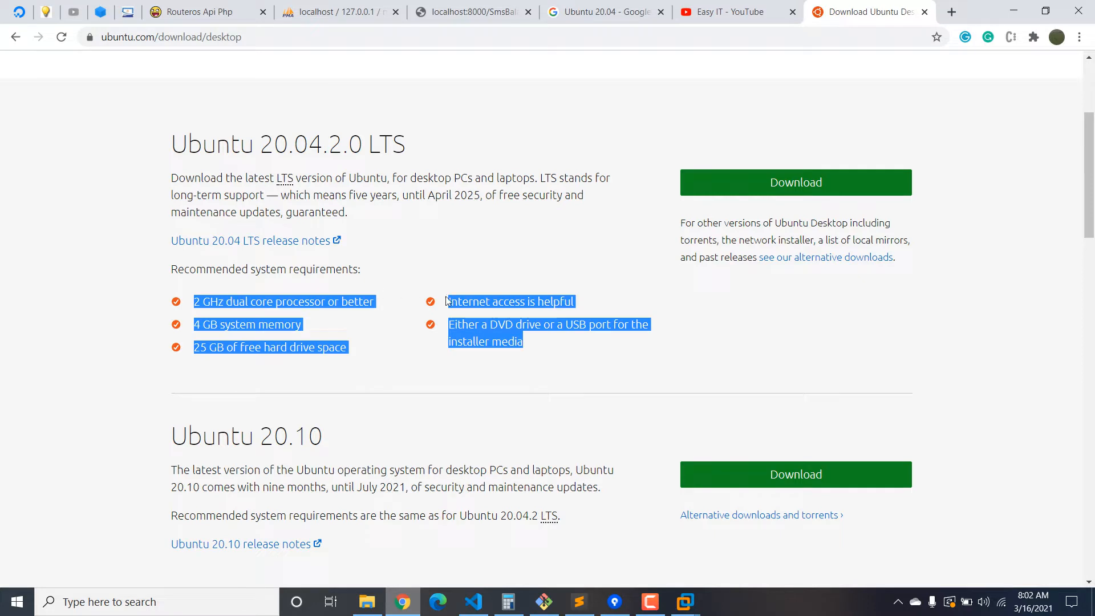
Download the Ubuntu 20.04.2.0 LTS desktop ISO, then pause it in Chrome's downloads list.
click(741, 188)
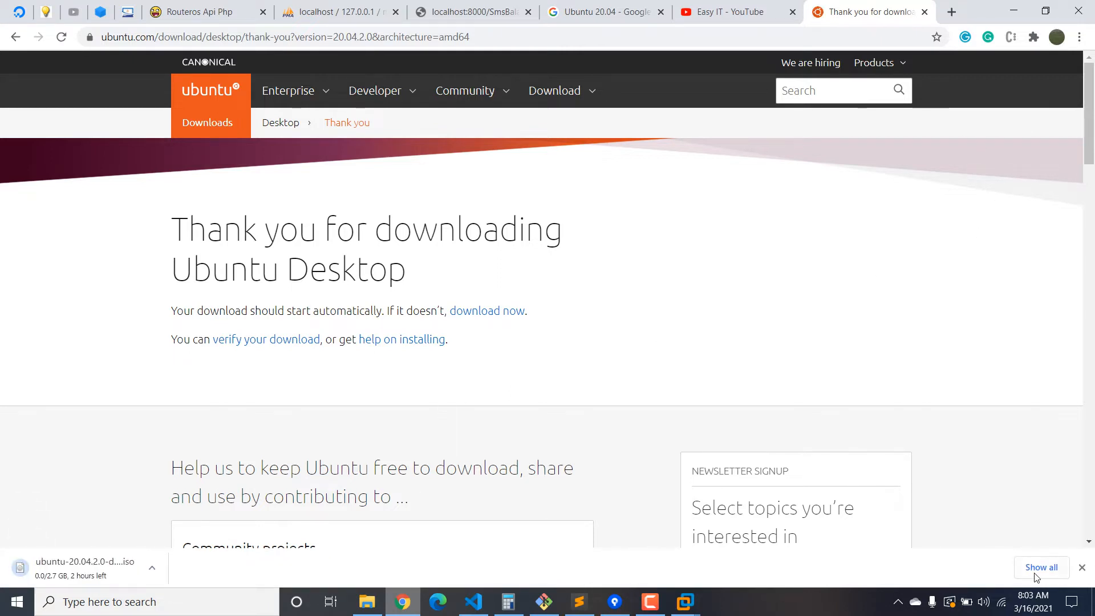
click(1039, 568)
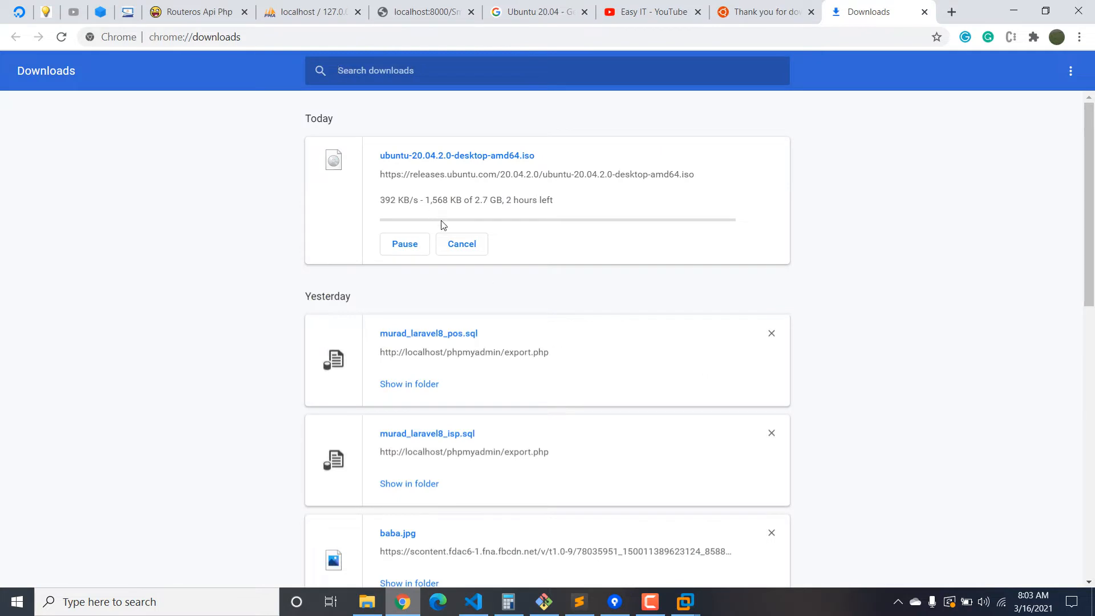
click(406, 244)
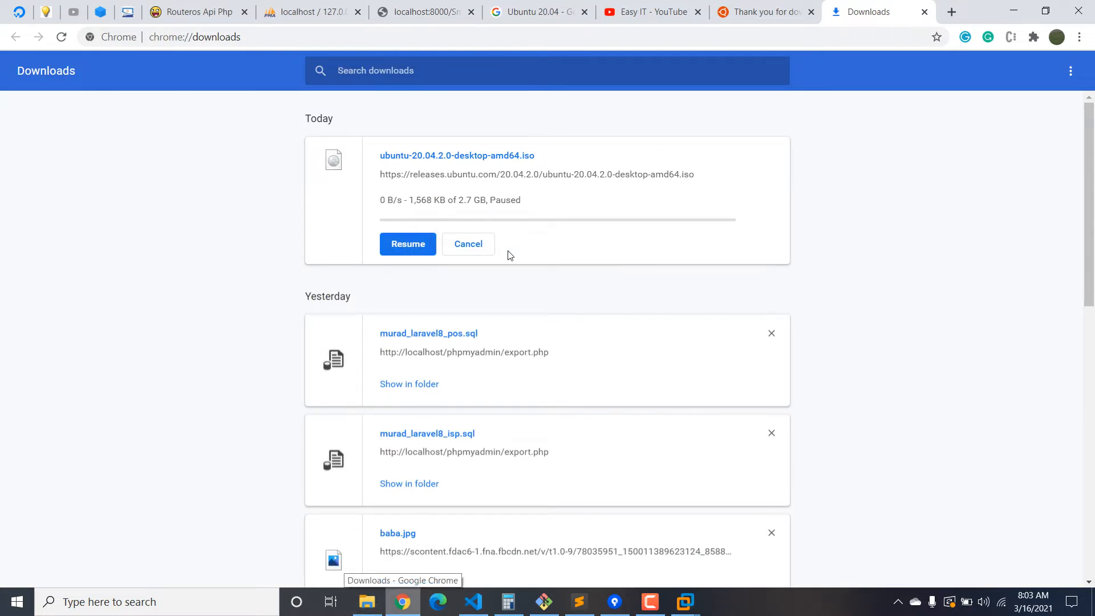
Locate ubuntu-20.04.1-desktop-amd64.iso in the ISO folder on Others (H:), then switch to VMware Workstation.
click(367, 610)
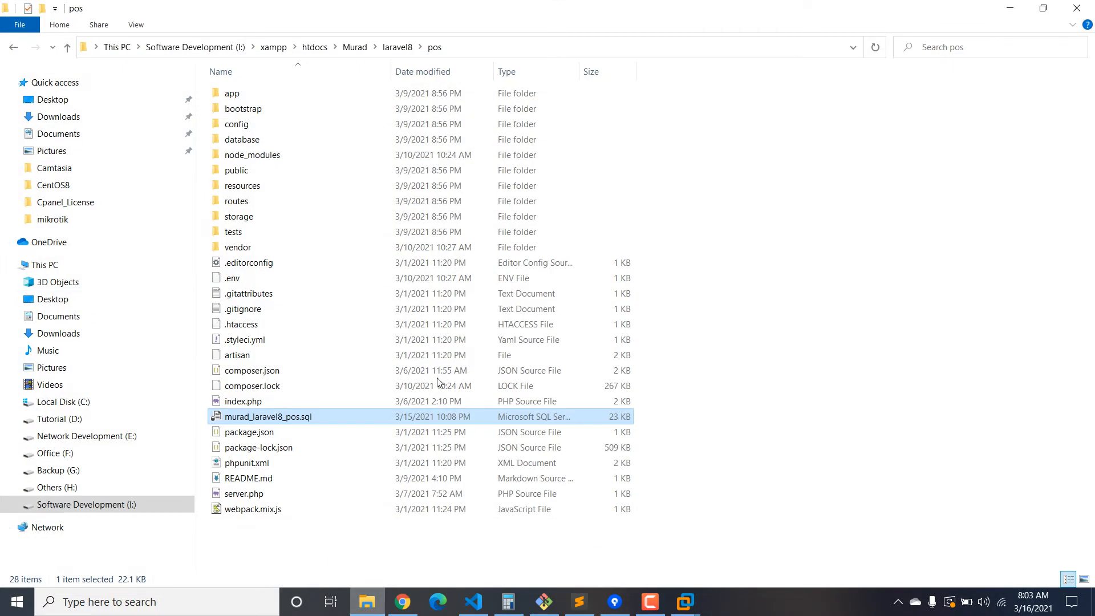
click(73, 486)
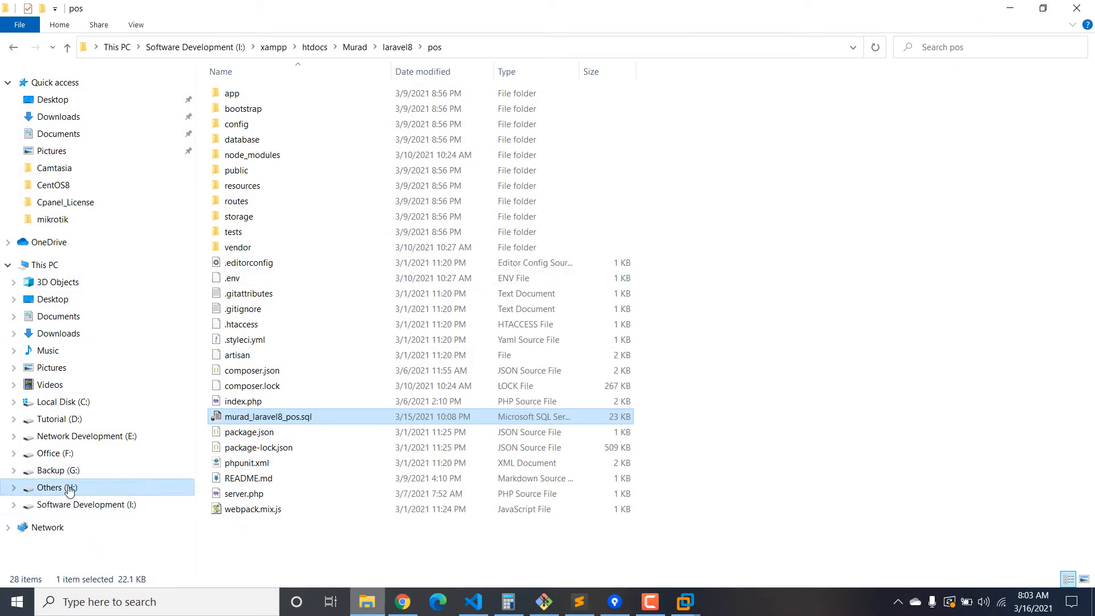
double_click(242, 93)
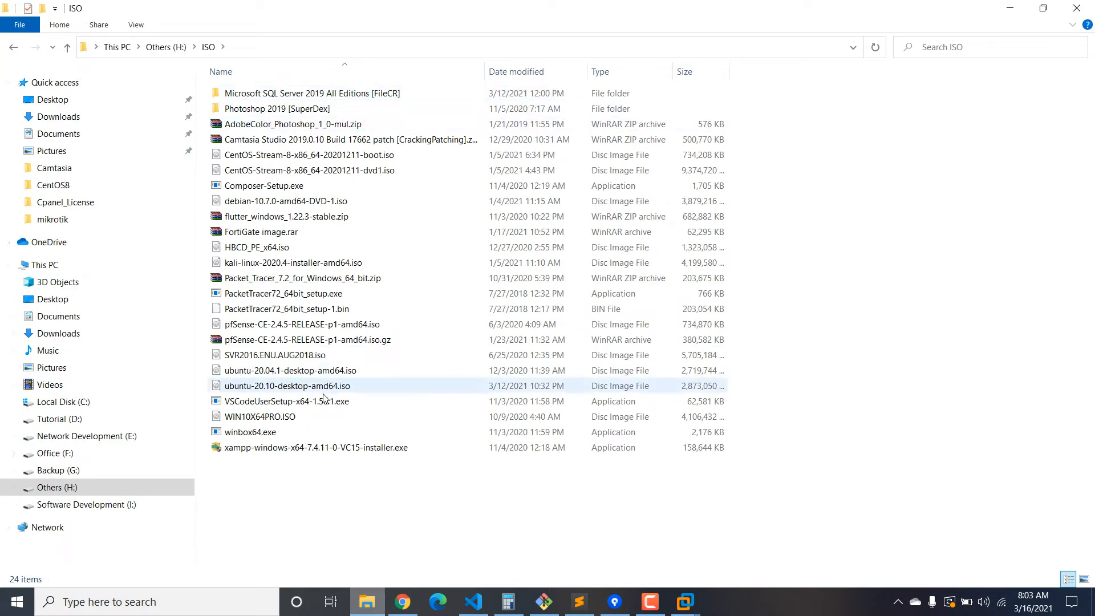
click(304, 372)
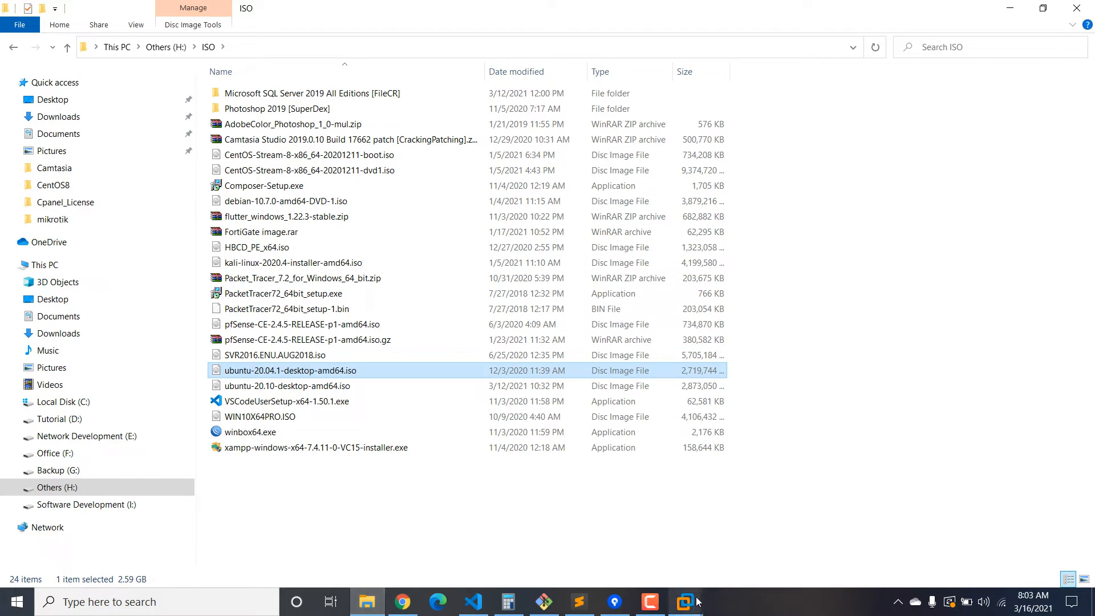
mouse_move(699, 593)
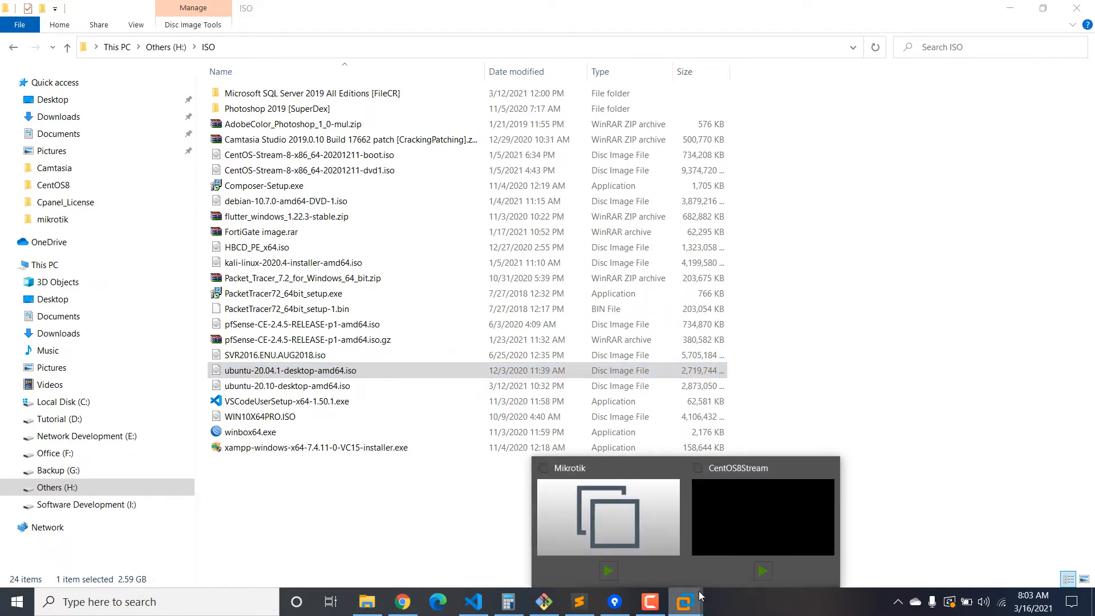
click(764, 453)
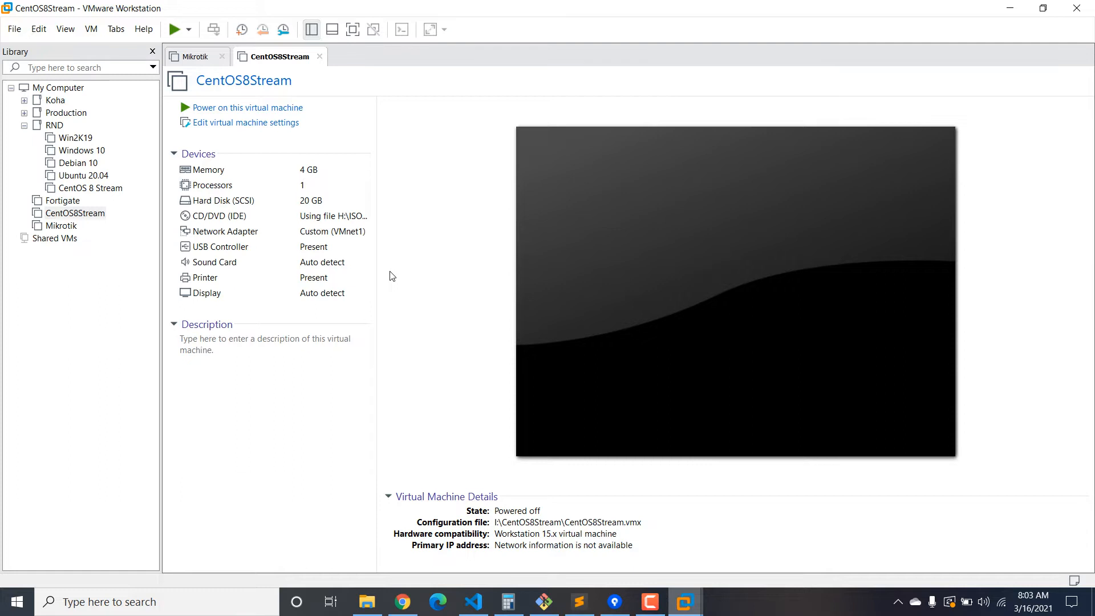
Close the CentOS8Stream and Mikrotik VM tabs and collapse the RND library folder.
click(319, 56)
click(222, 57)
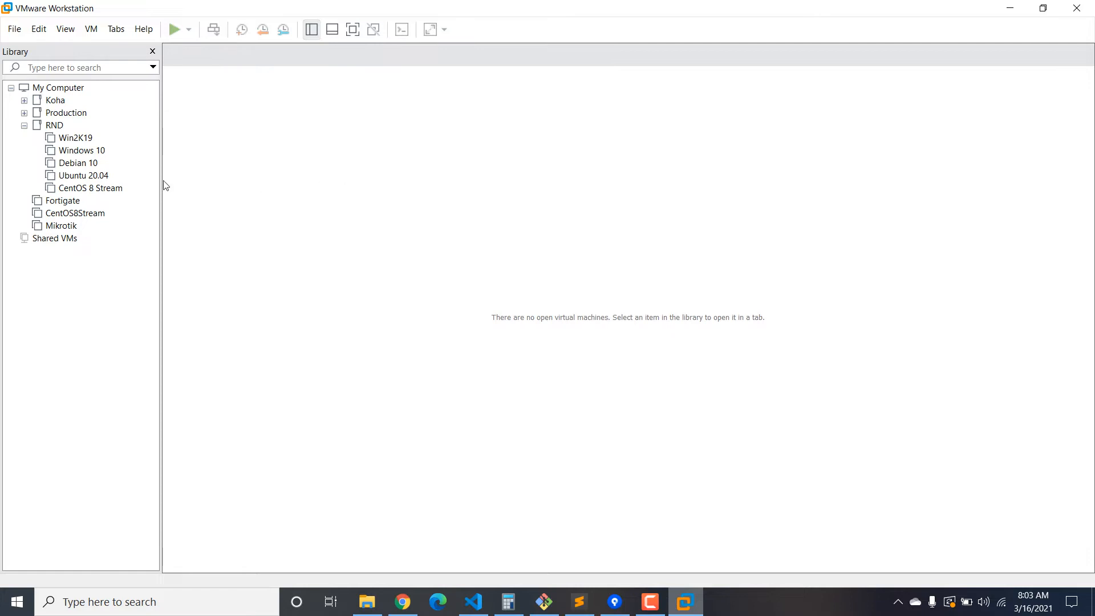
click(24, 125)
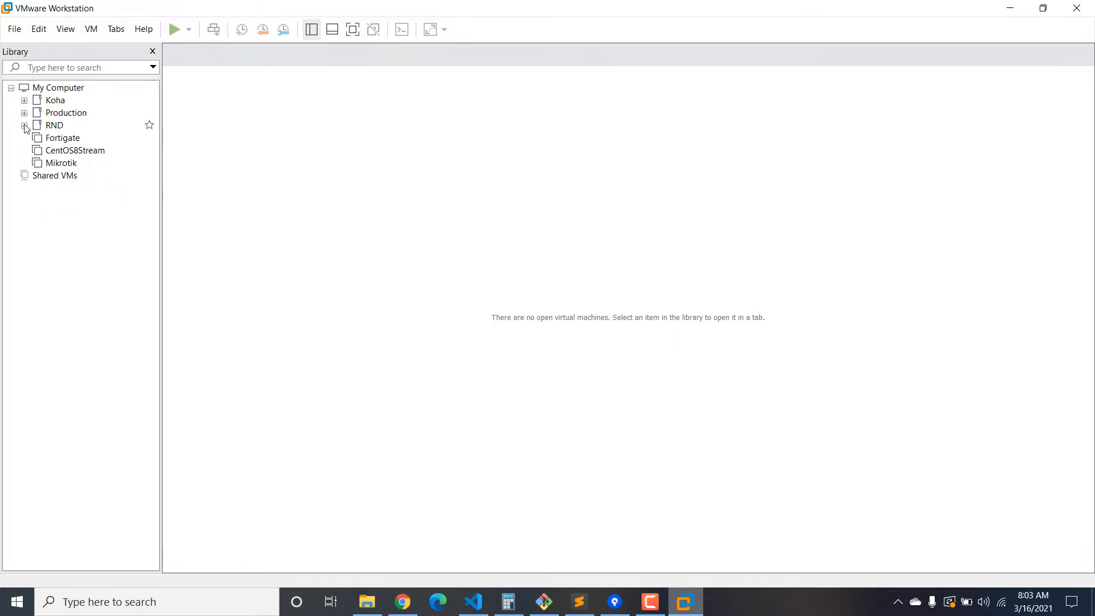
Start a Typical new virtual machine with the operating system to be installed later.
click(15, 30)
click(46, 46)
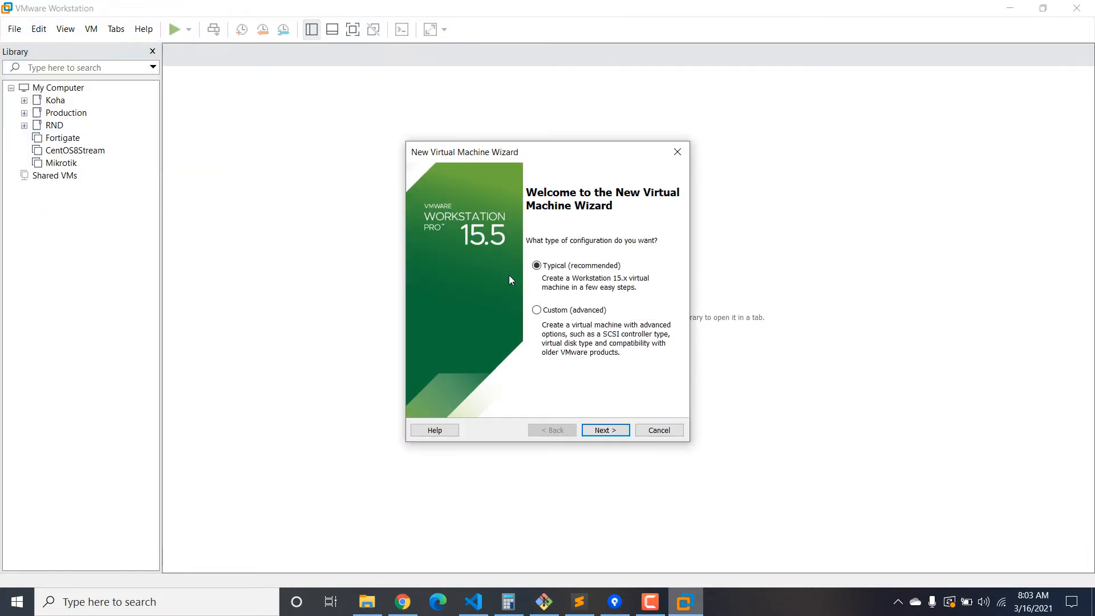
click(604, 430)
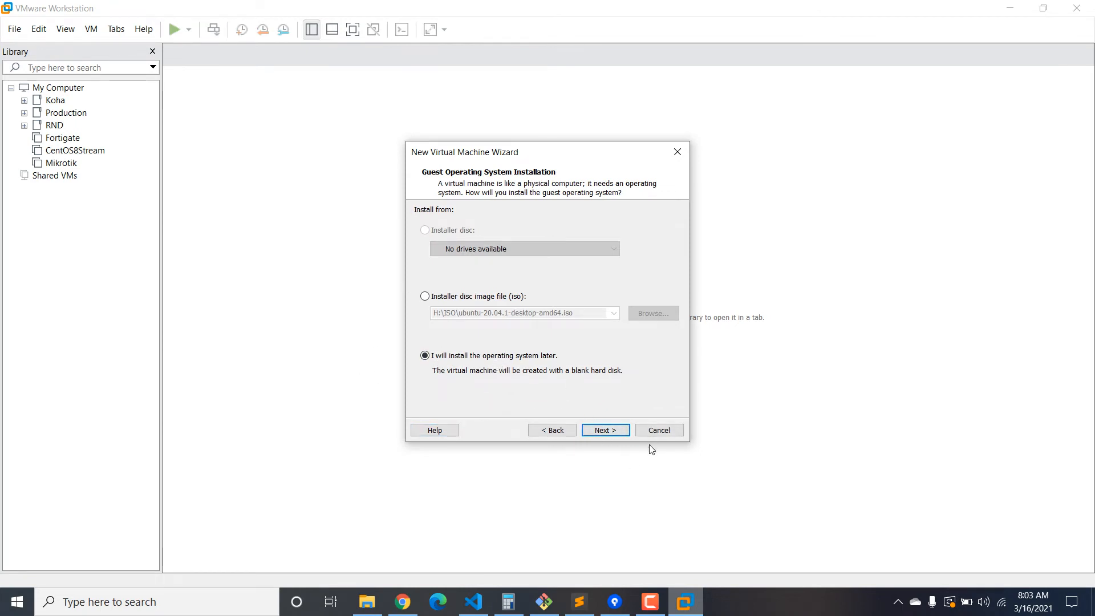
click(626, 435)
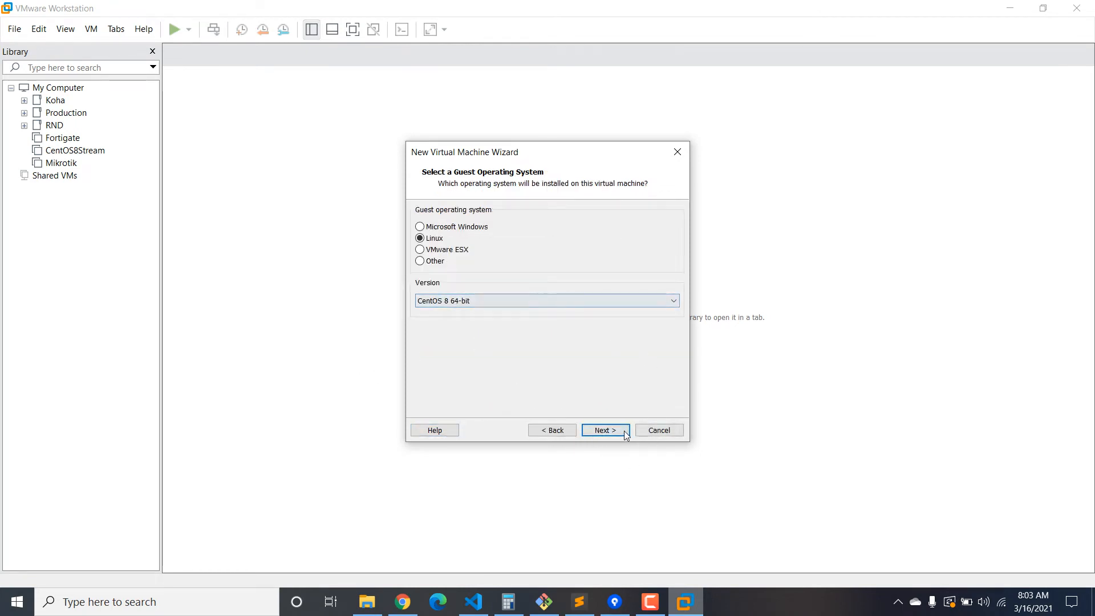
click(567, 301)
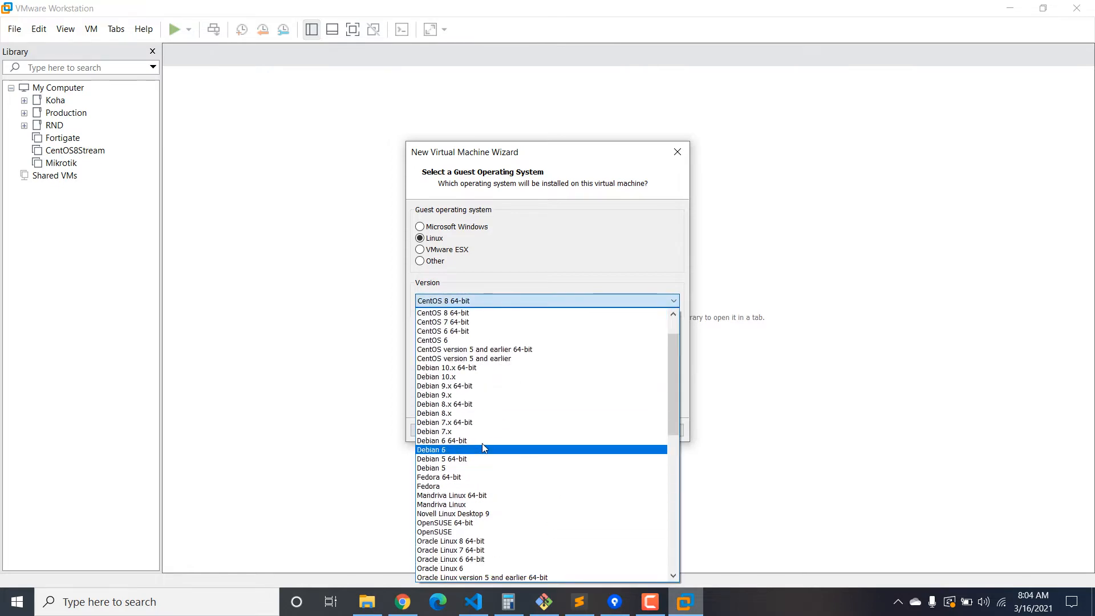
Pick Ubuntu 64-bit as the Linux guest version and continue to the naming page.
scroll(491, 421, down, 2)
click(480, 259)
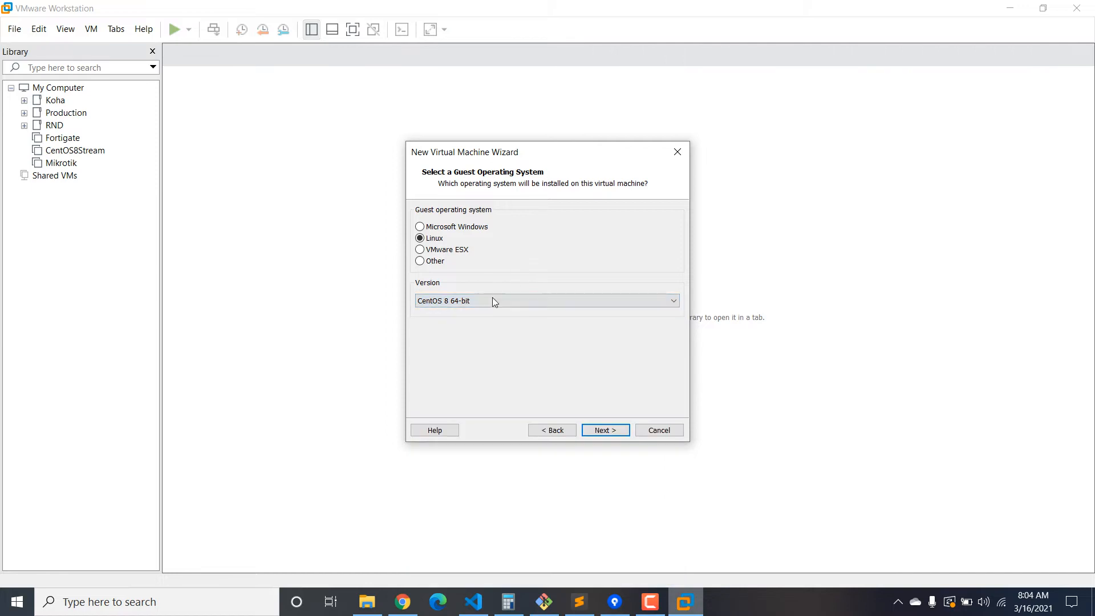
click(494, 301)
scroll(505, 416, down, 15)
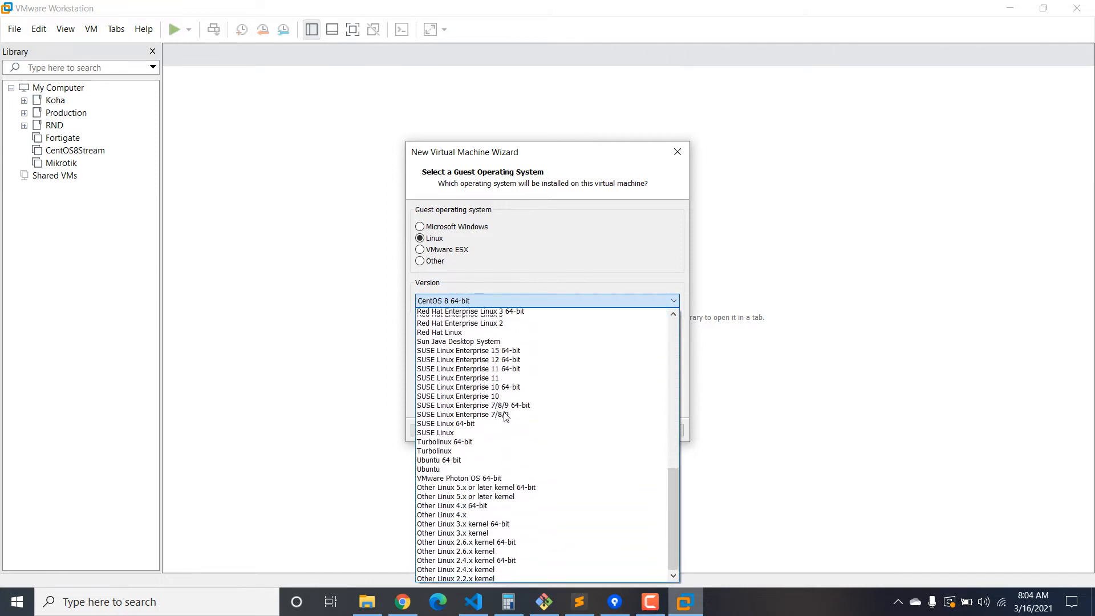
click(478, 469)
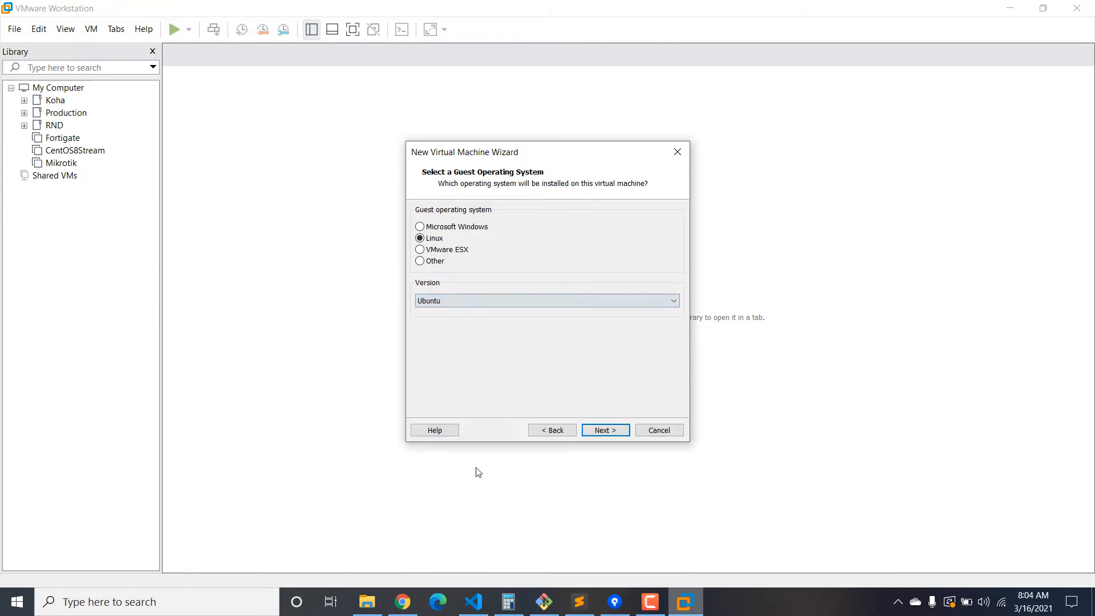
click(481, 302)
click(590, 456)
click(604, 430)
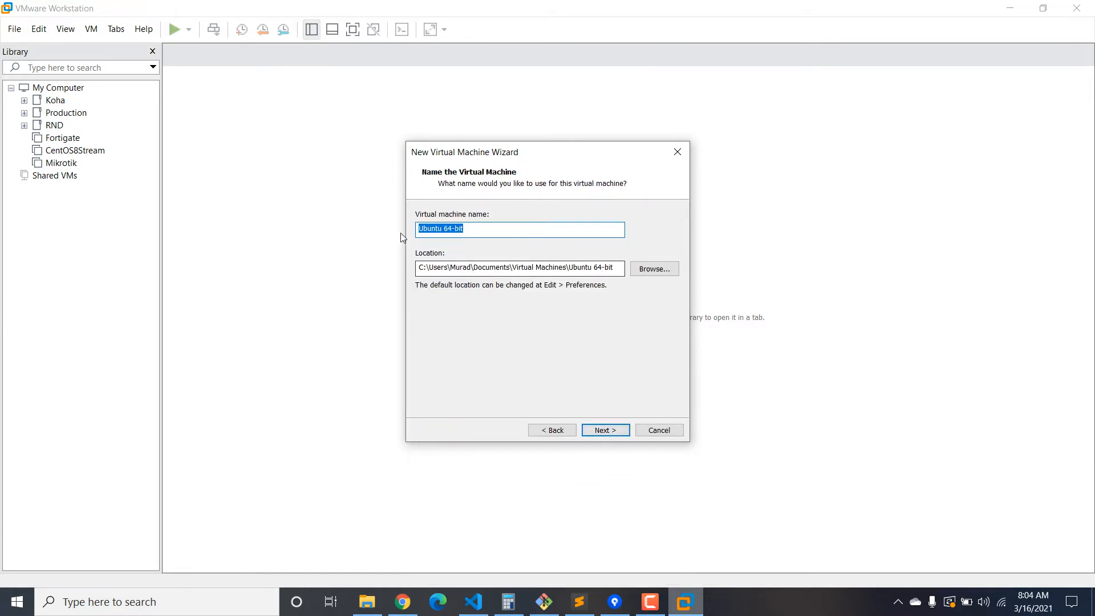
Copy the machine name 'Ubuntu 64-bit' and browse to the LinuxLAB folder on drive E:.
right_click(465, 227)
click(579, 269)
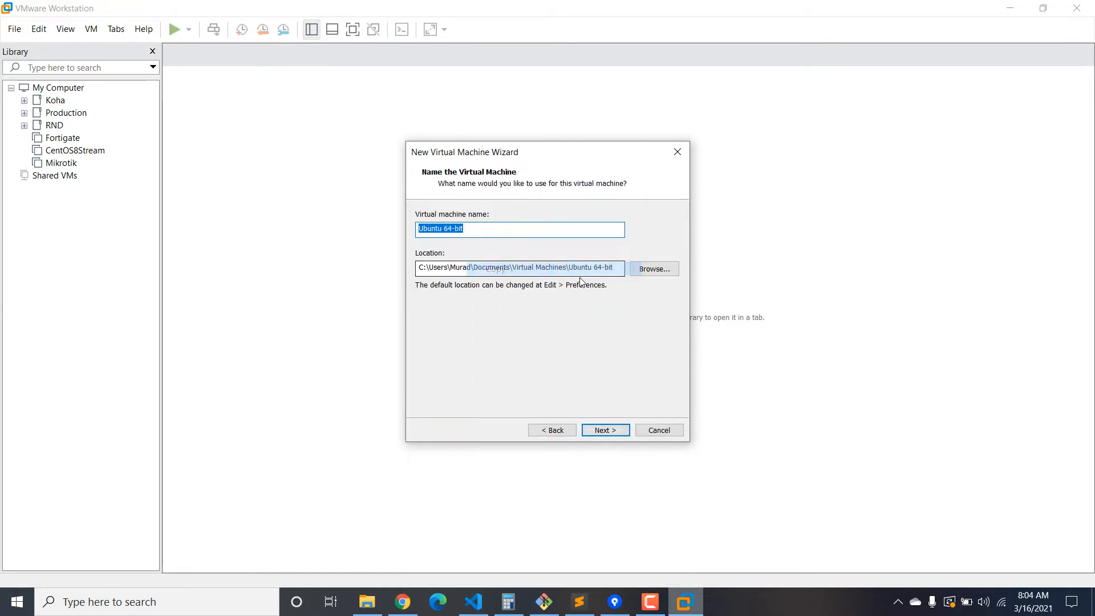
click(654, 269)
scroll(638, 275, down, 2)
scroll(593, 320, down, 8)
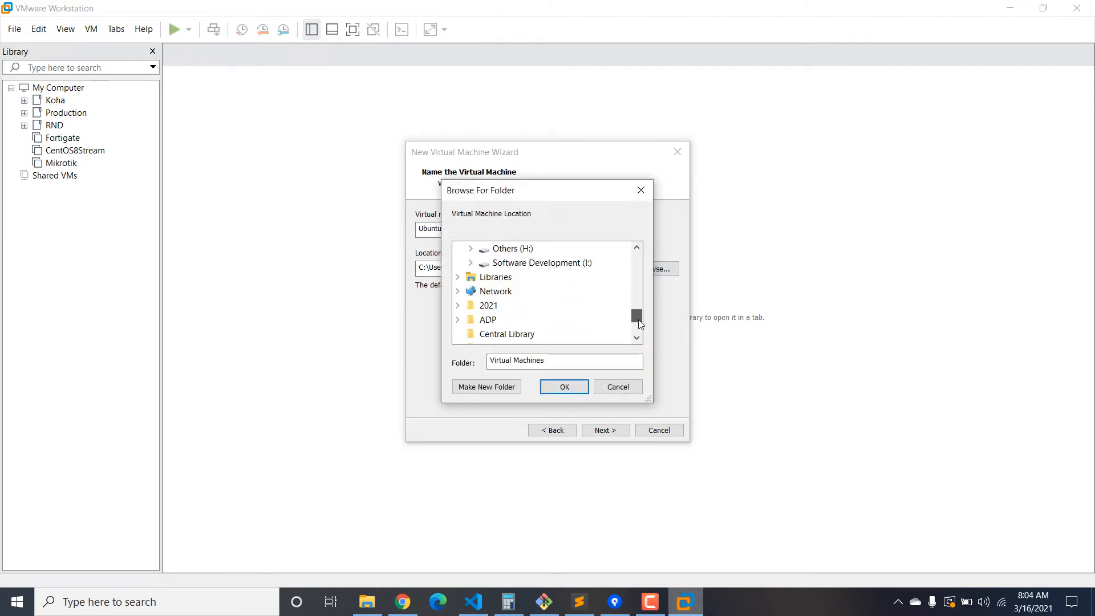
scroll(594, 321, up, 2)
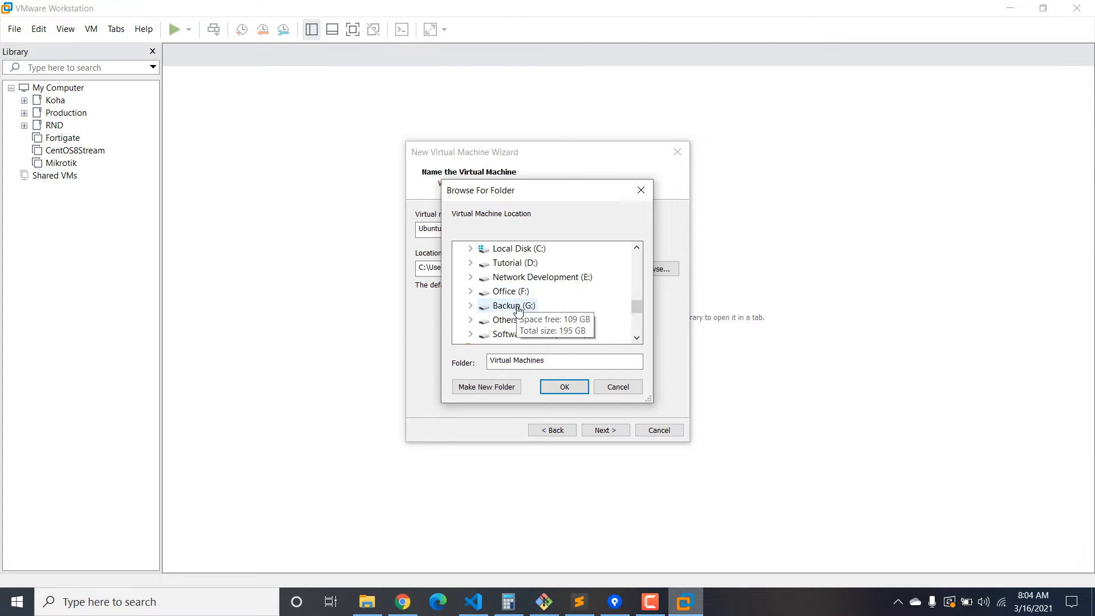
click(521, 280)
double_click(521, 280)
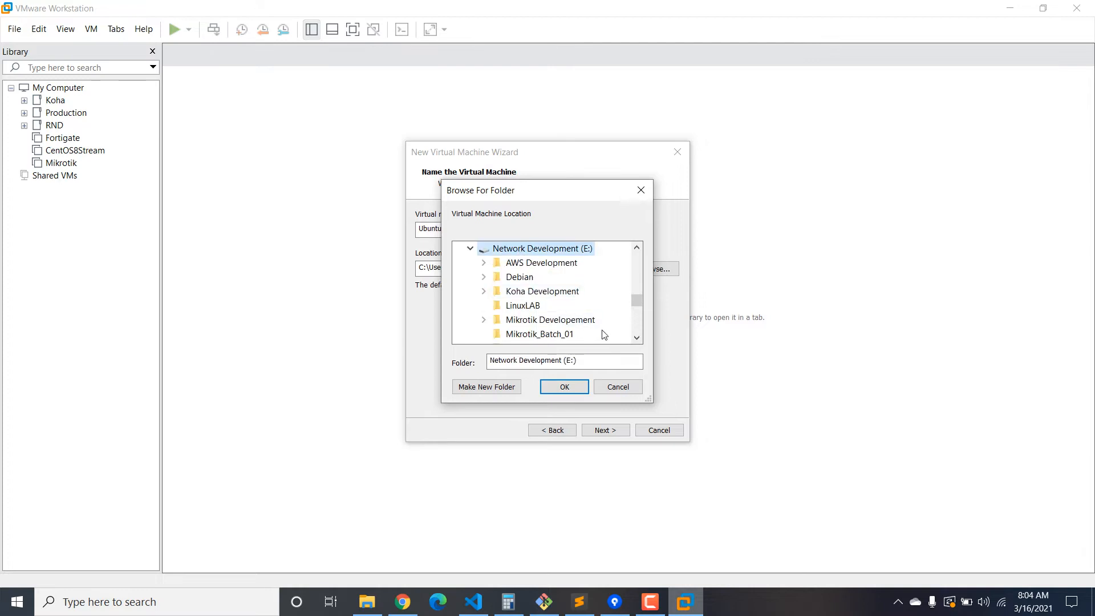
click(523, 305)
Create a folder Ubuntu20.04 in LinuxLAB, fixing the typo Ubuntu20.03, and confirm it as the location.
click(497, 387)
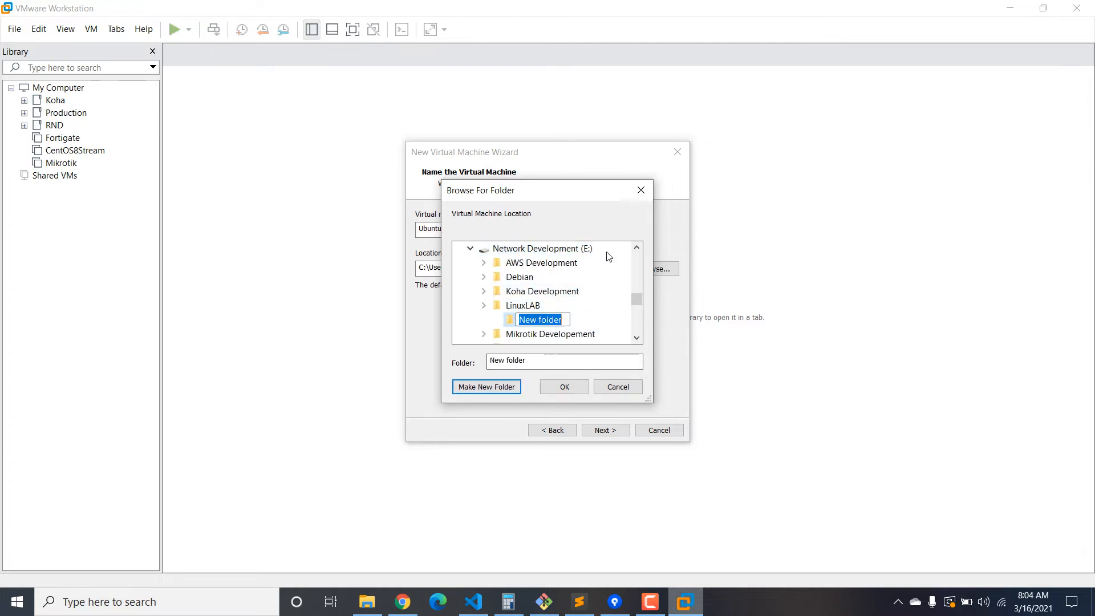
text(Ub)
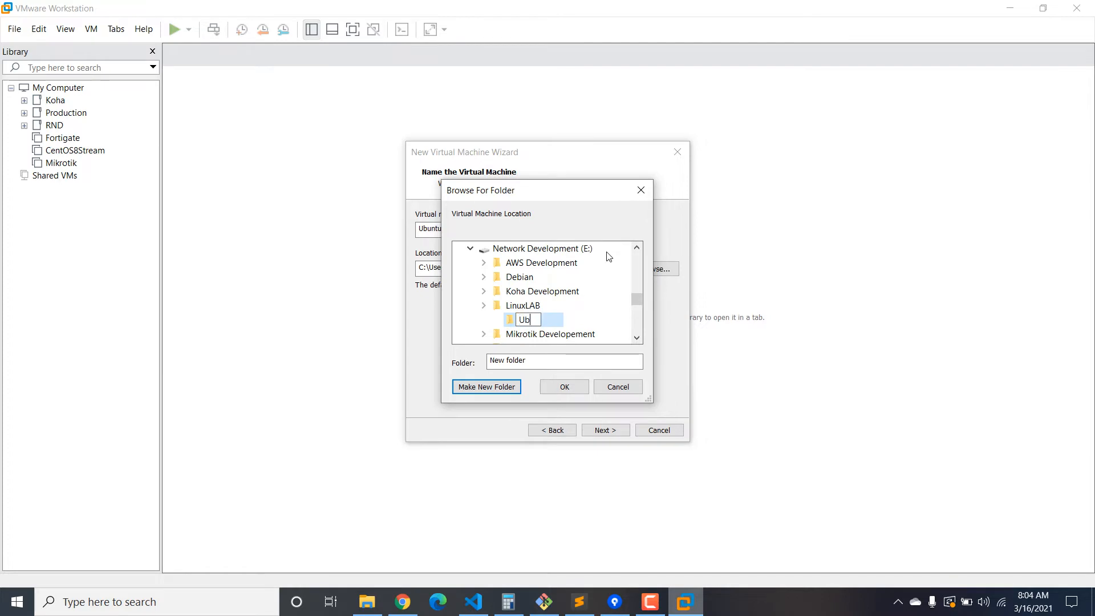
text(untu20.03)
key(Return)
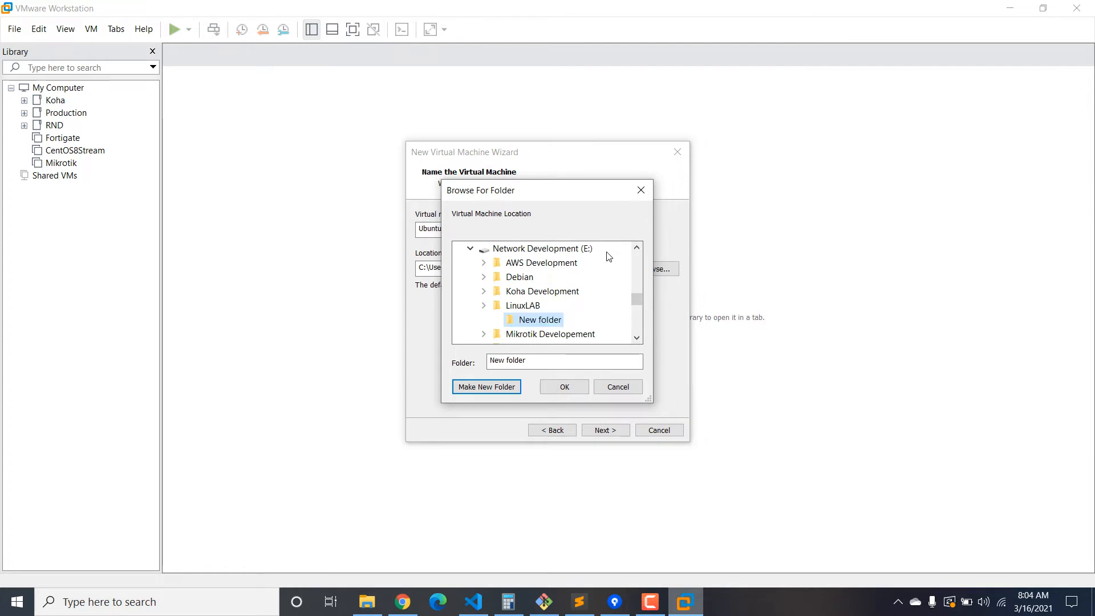
right_click(548, 321)
click(596, 545)
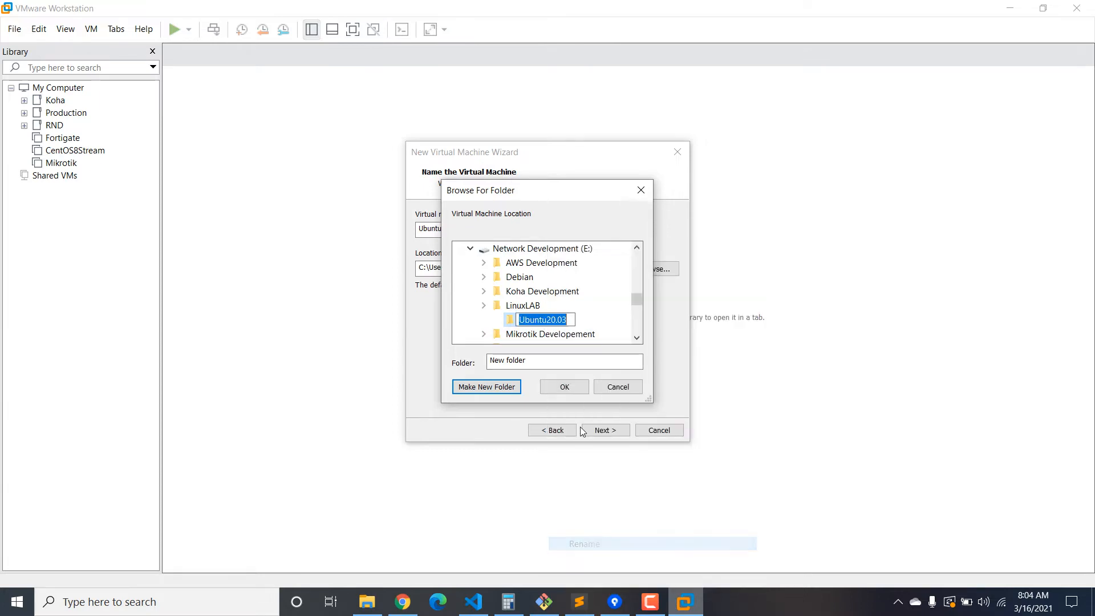
click(572, 321)
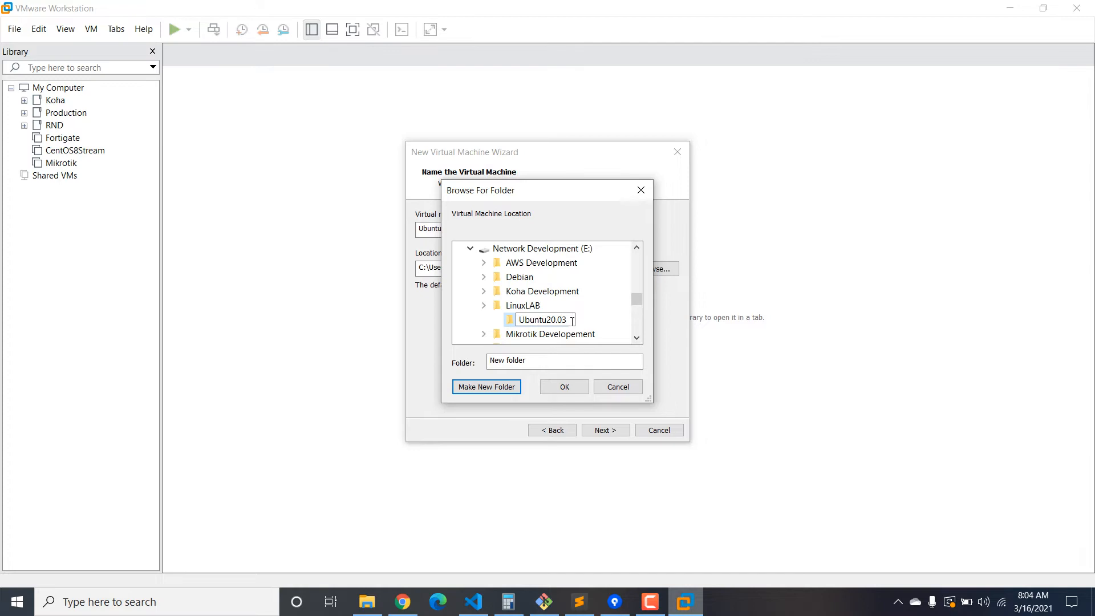
key(BackSpace)
text(4)
click(588, 320)
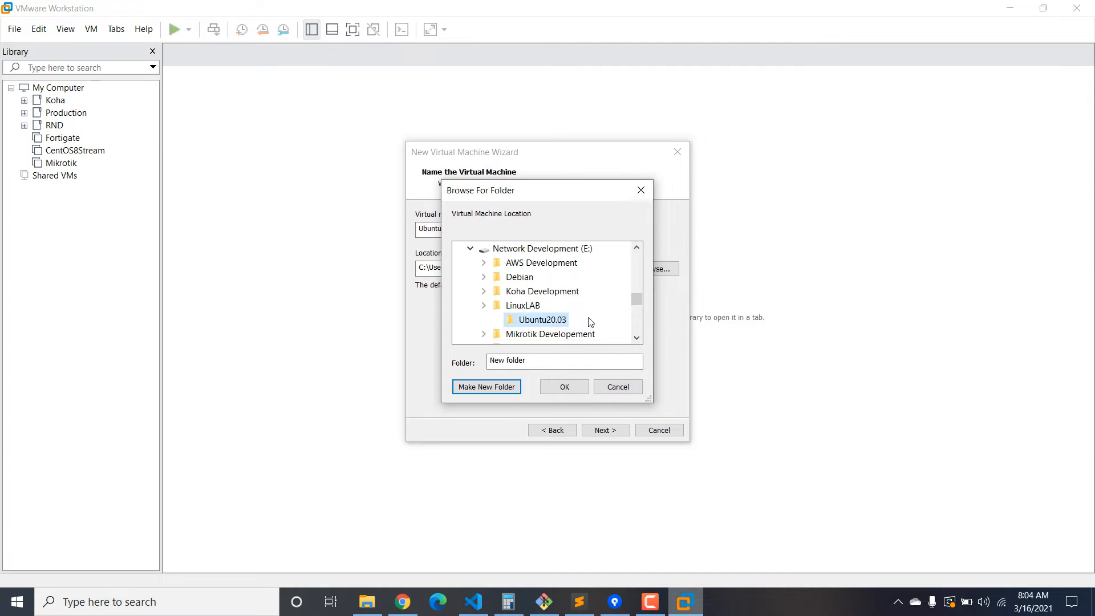
click(565, 387)
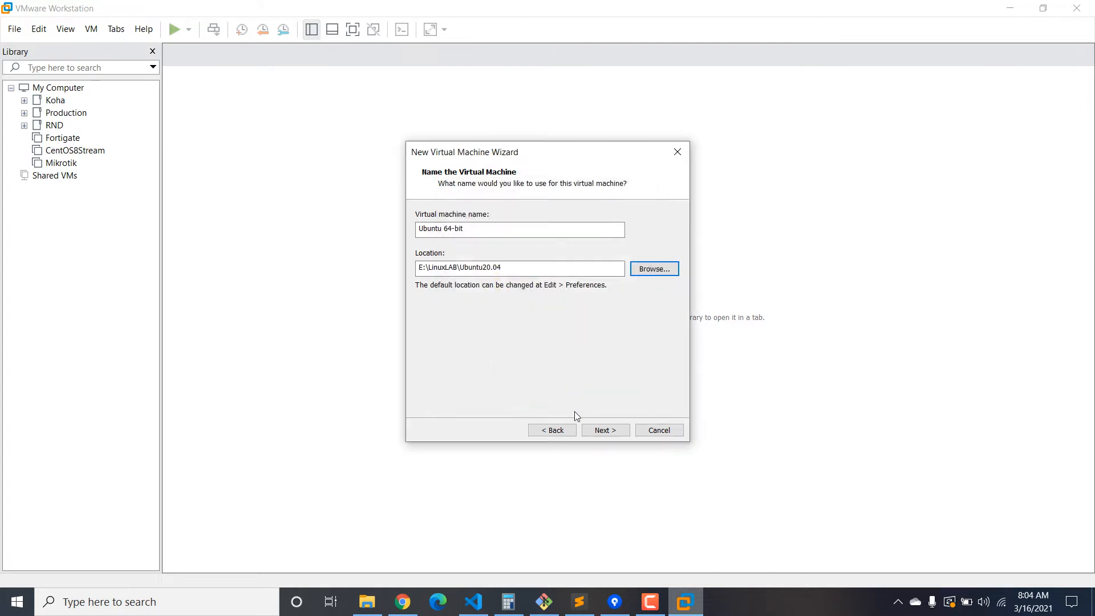
click(619, 435)
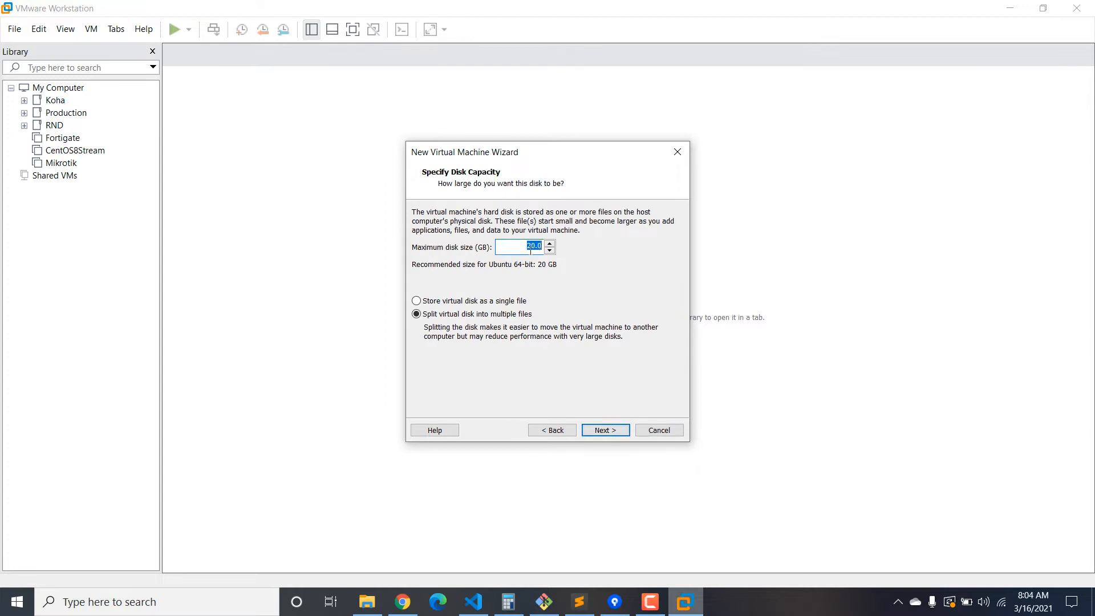
Change the disk size's leading 2 to 3 and store the virtual disk as a single file.
drag(530, 251, 514, 250)
text(3)
click(468, 303)
click(615, 435)
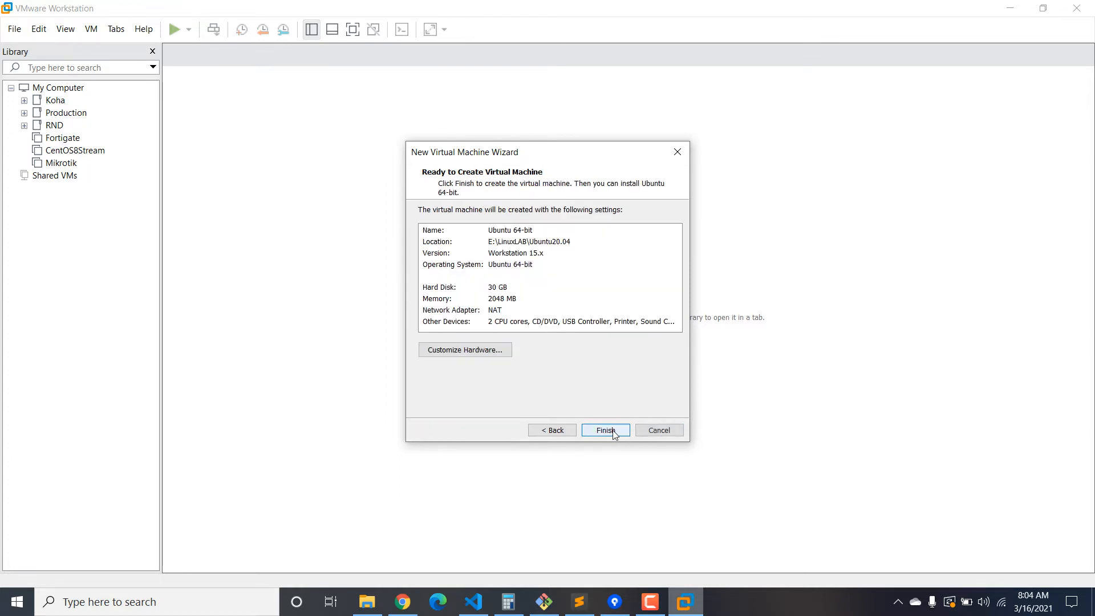
Set the network adapter to custom VMnet1 (Host-only) in hardware settings, then return to Chrome.
click(483, 350)
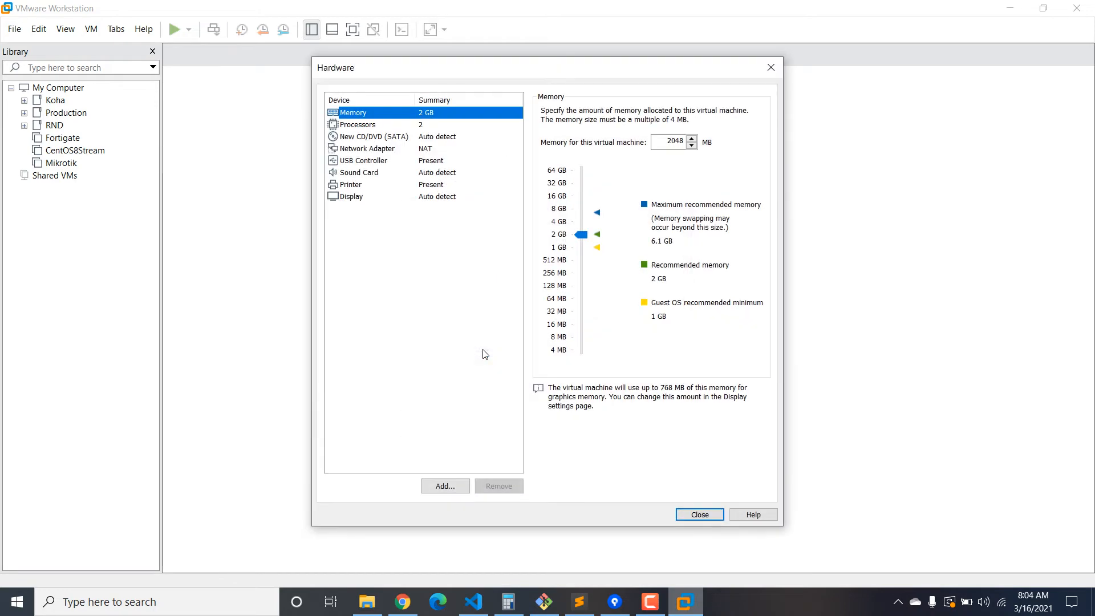
click(416, 148)
click(564, 221)
click(567, 236)
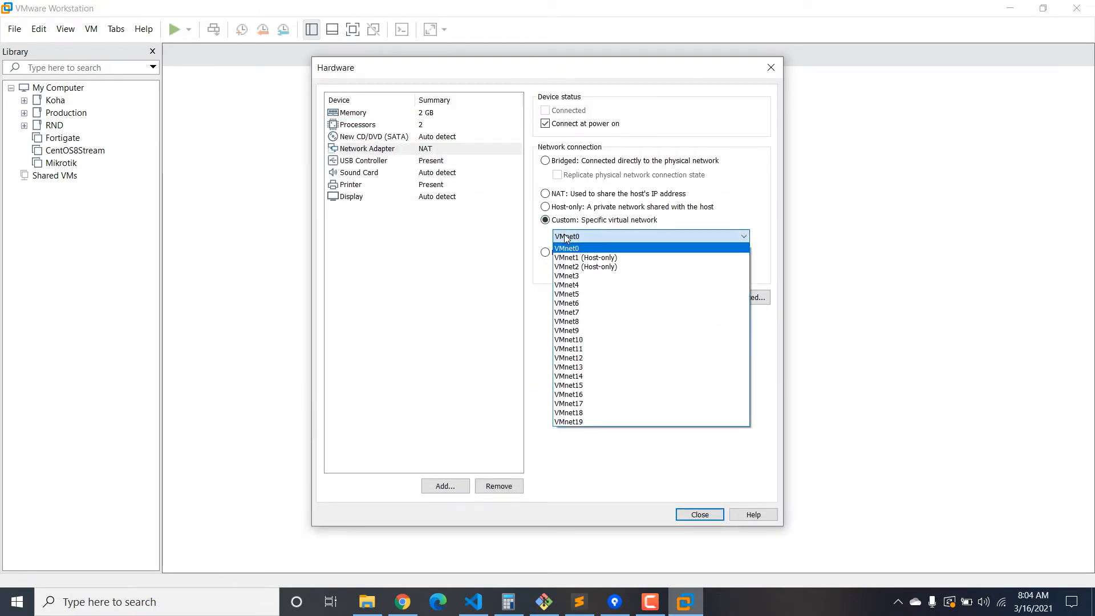
click(571, 257)
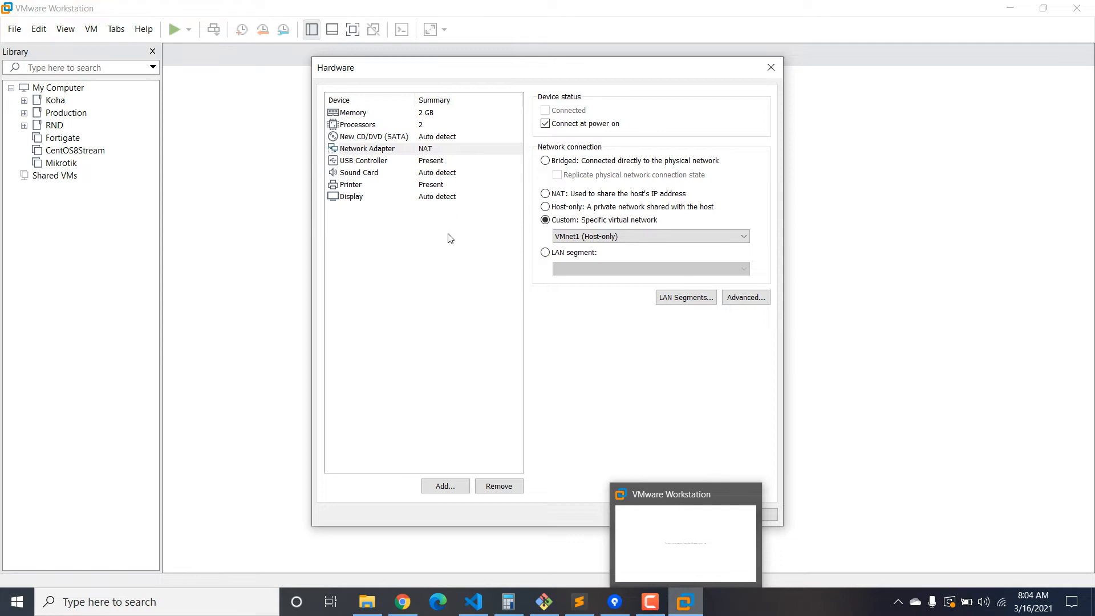
click(463, 261)
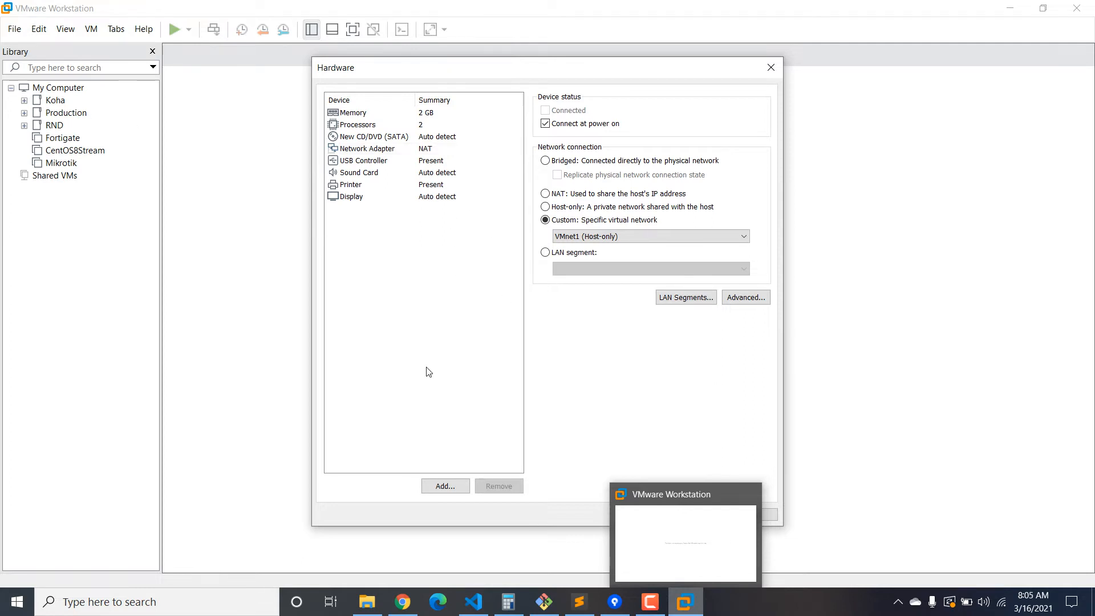
click(400, 607)
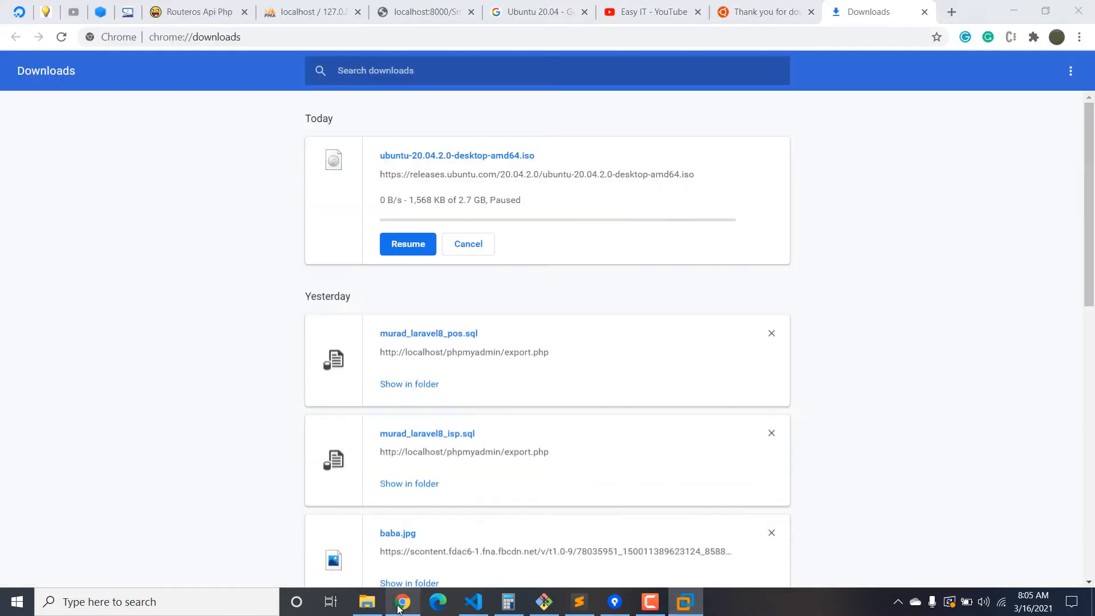
click(656, 9)
scroll(638, 259, down, 10)
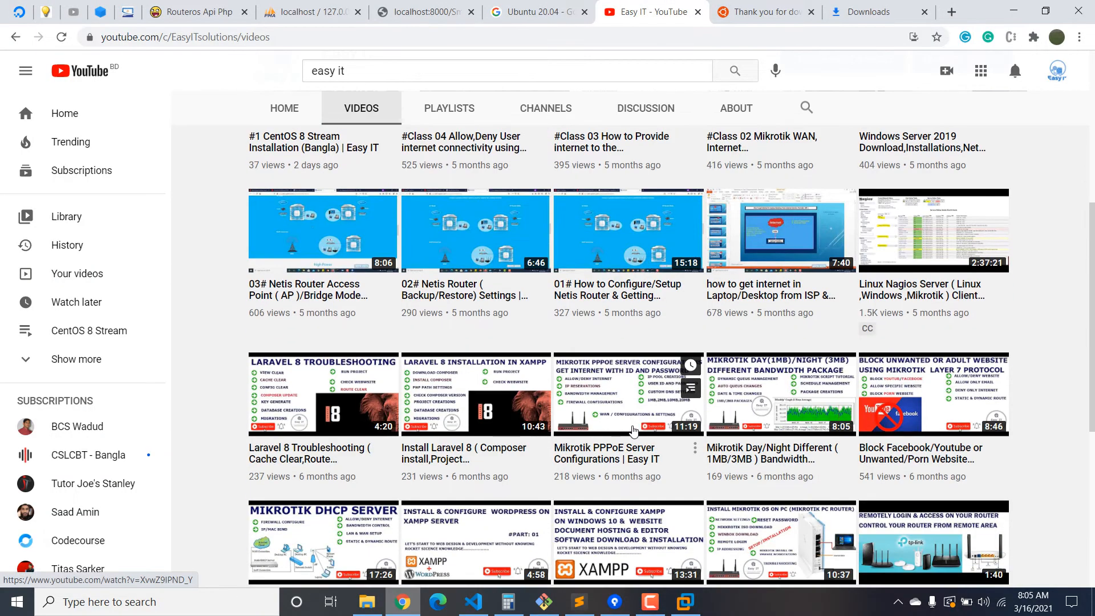
scroll(654, 472, down, 3)
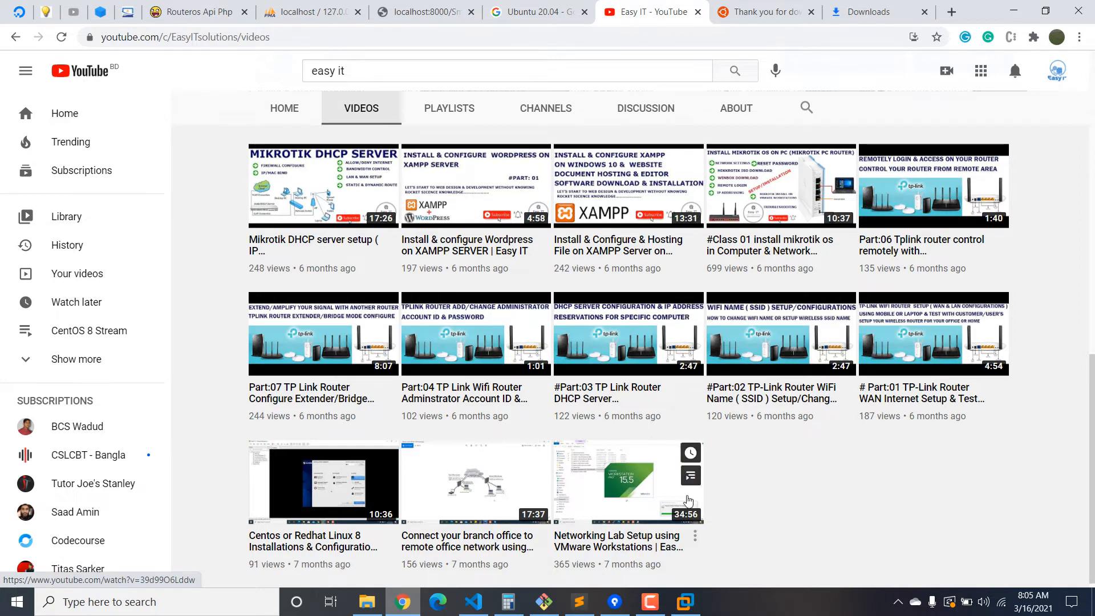
click(685, 602)
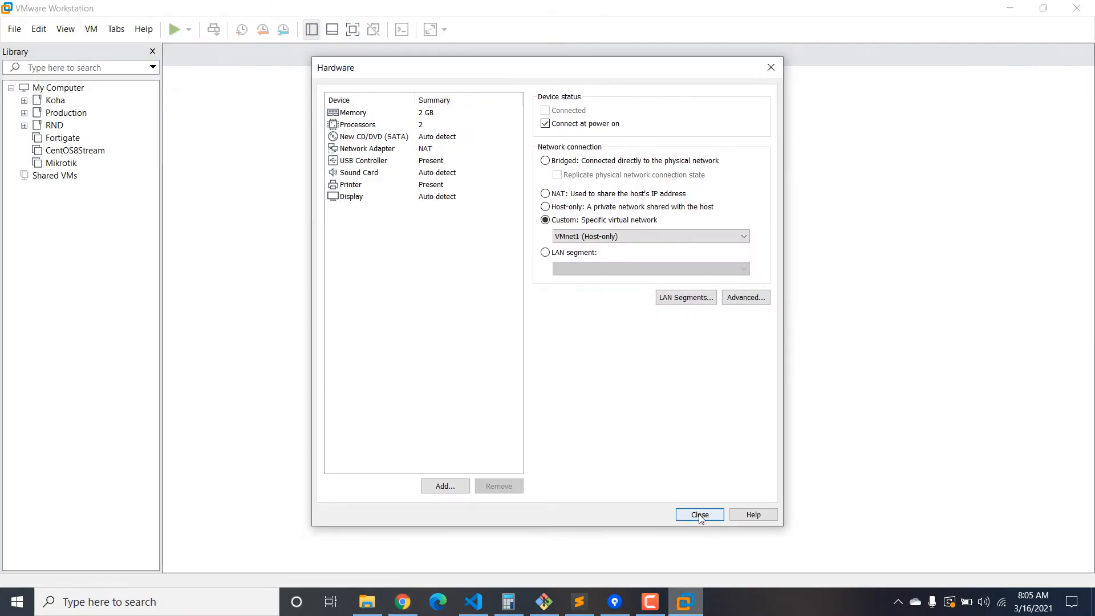
Point the new CD/DVD drive at an ISO image in H:\ISO, first picking the Ubuntu 20.10 desktop ISO.
click(407, 139)
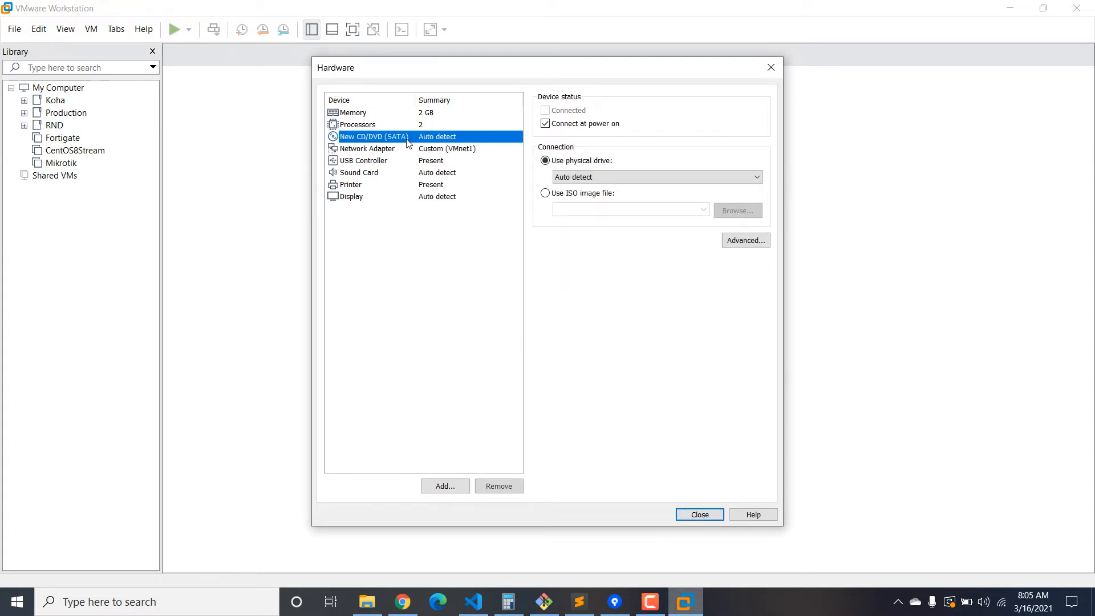
click(591, 194)
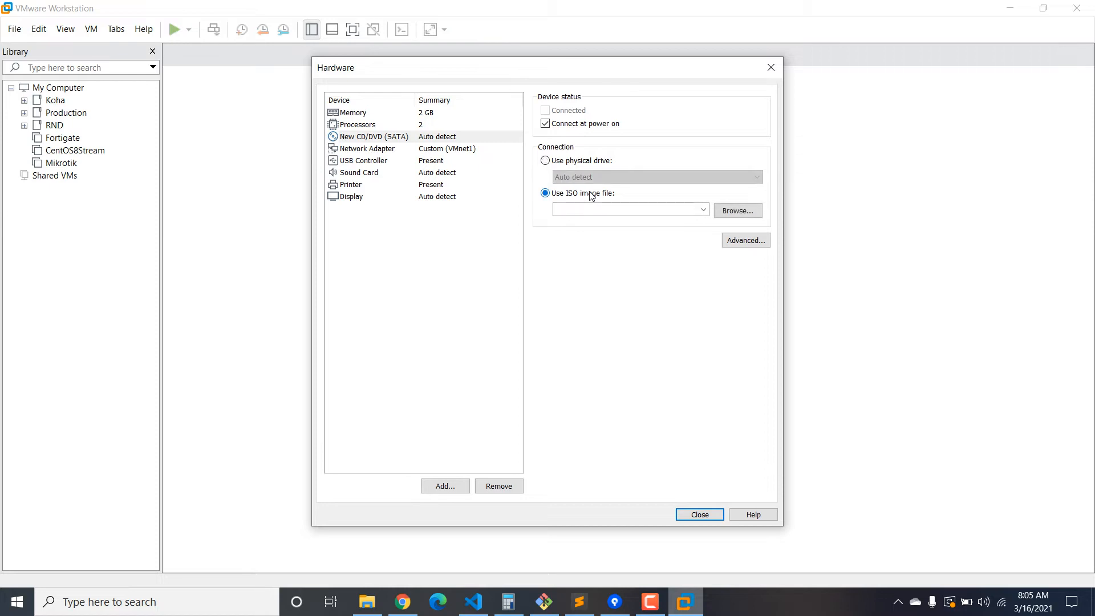
click(748, 212)
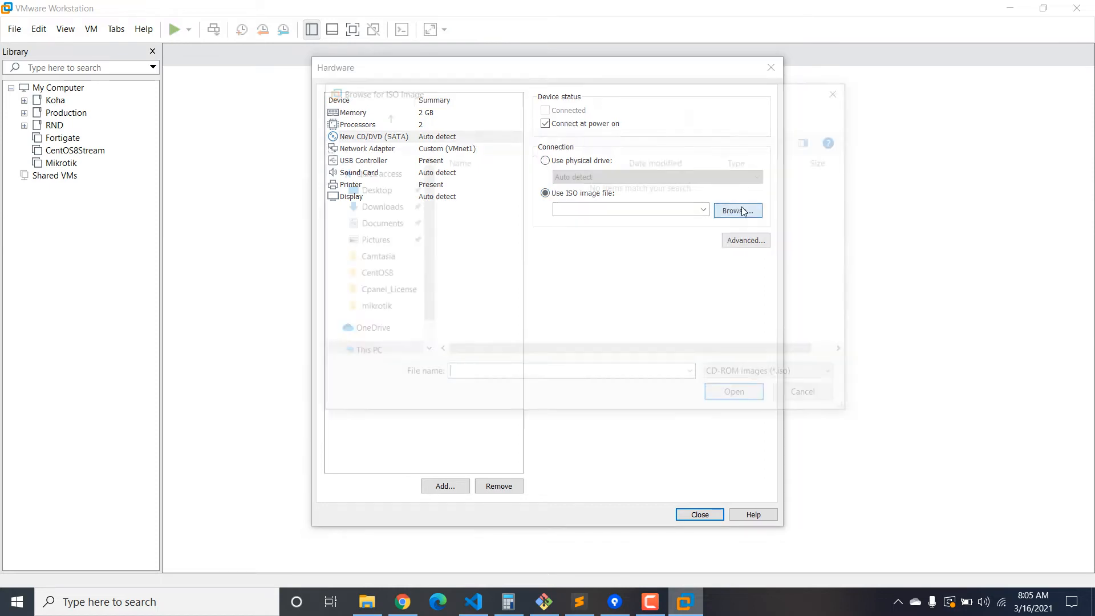
drag(424, 276, 430, 312)
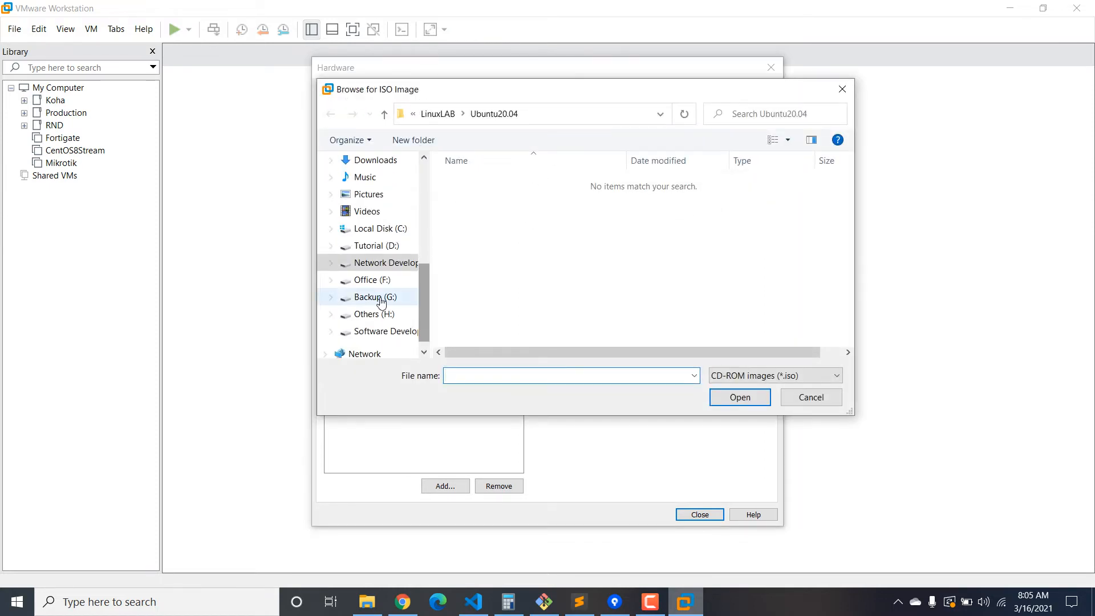
click(381, 312)
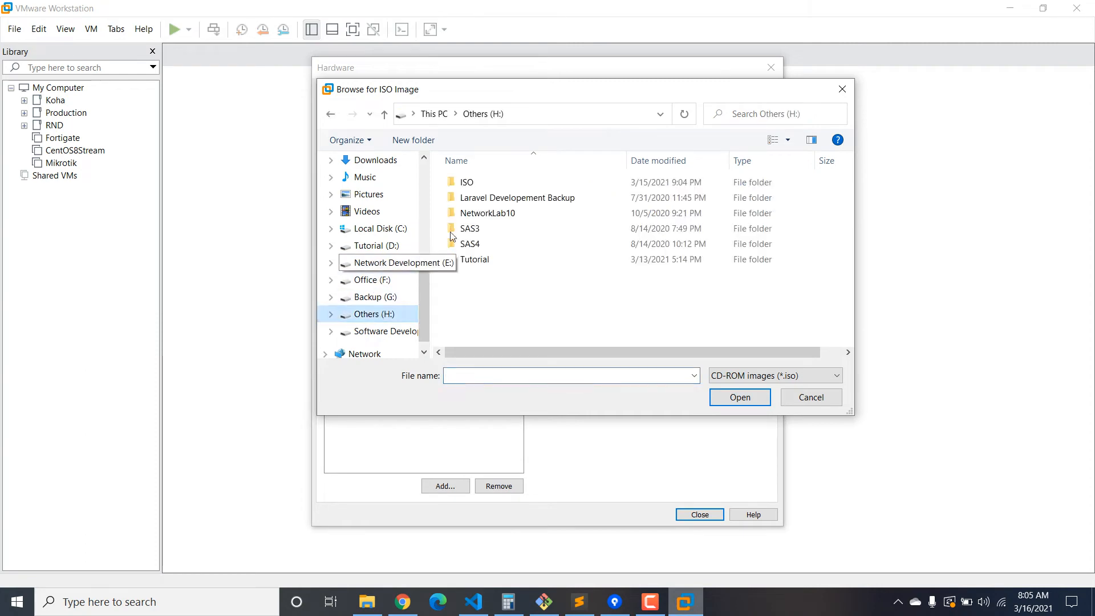
double_click(465, 182)
scroll(552, 287, down, 1)
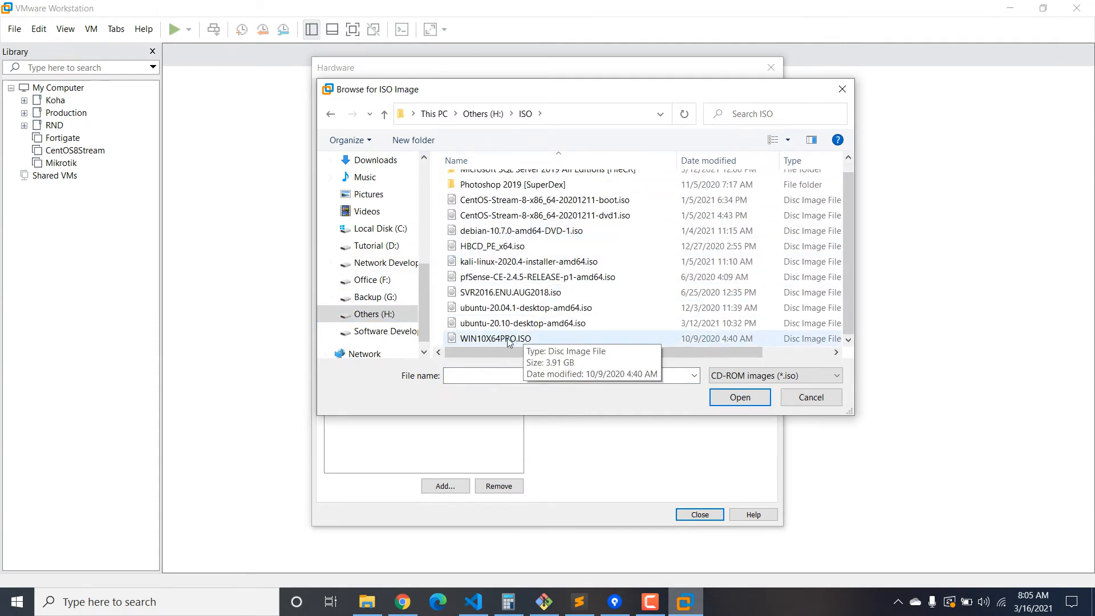
double_click(519, 323)
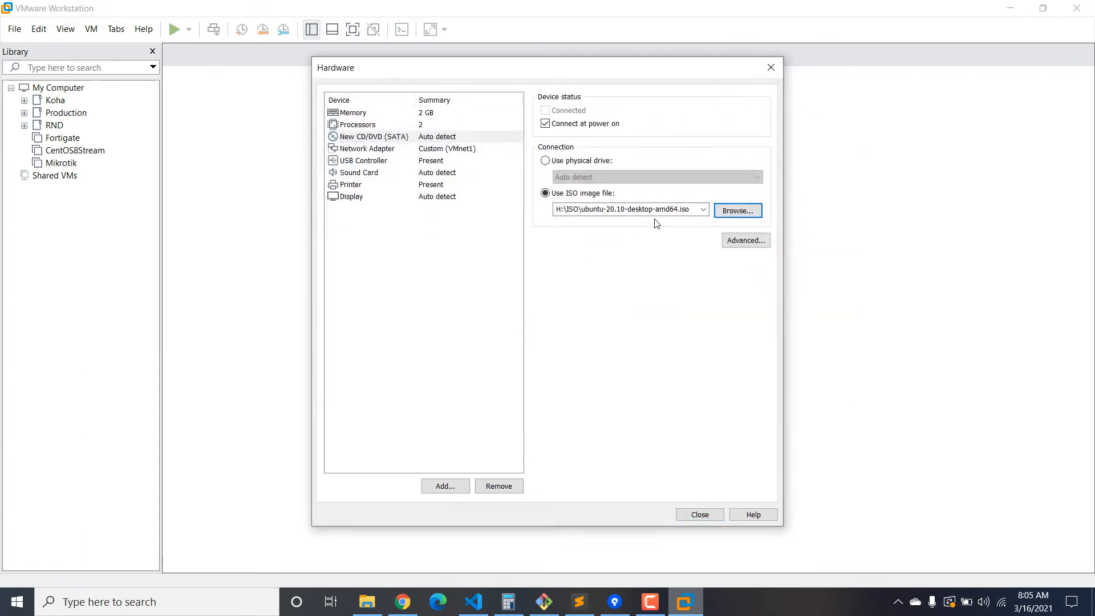
Replace it with ubuntu-20.04.1-desktop-amd64.iso, close Hardware and finish creating the VM.
click(738, 211)
click(510, 323)
double_click(509, 323)
click(700, 516)
click(595, 424)
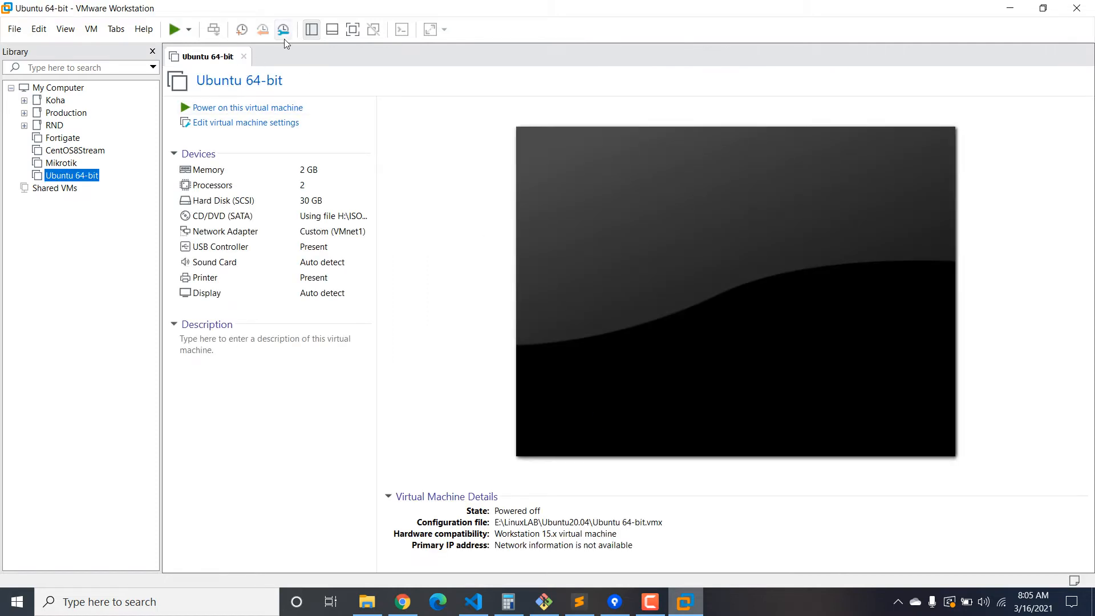
Hide the Library, power on the Ubuntu 64-bit VM and switch it to full screen.
click(311, 29)
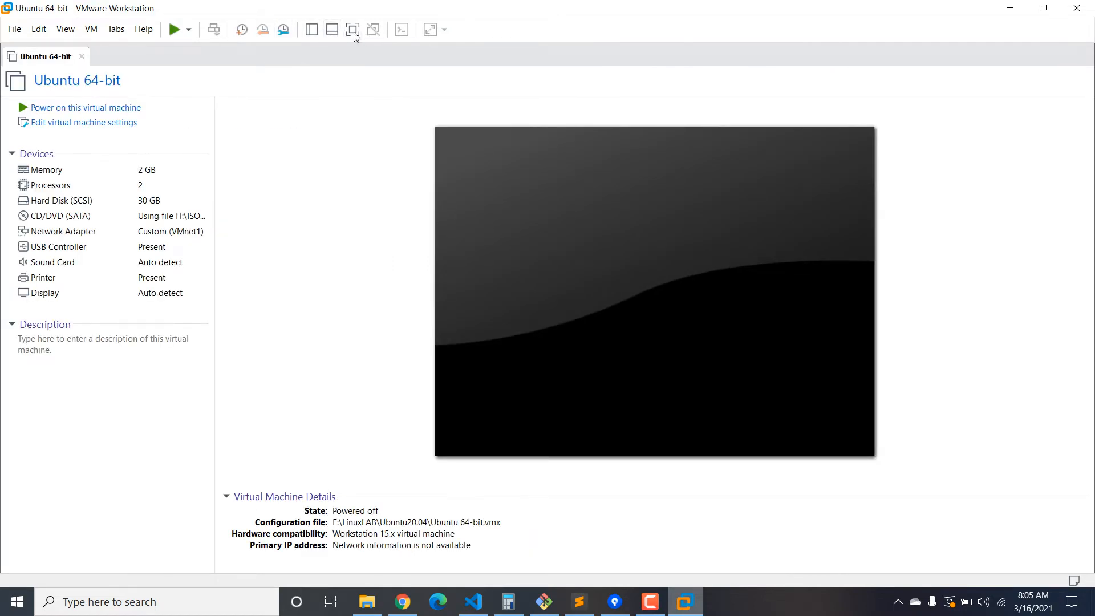
click(95, 108)
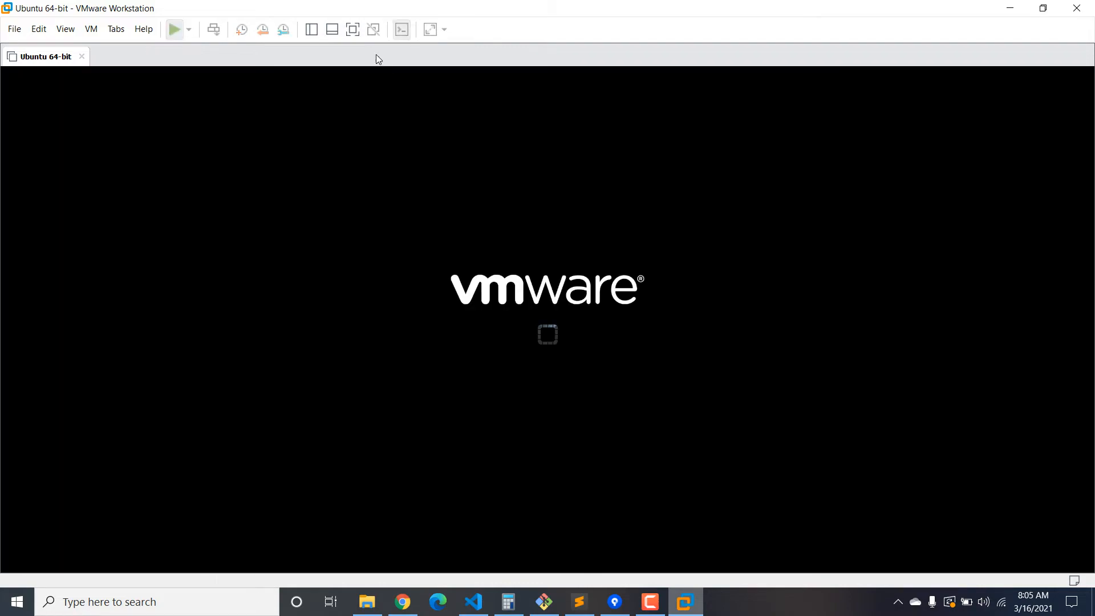
click(352, 29)
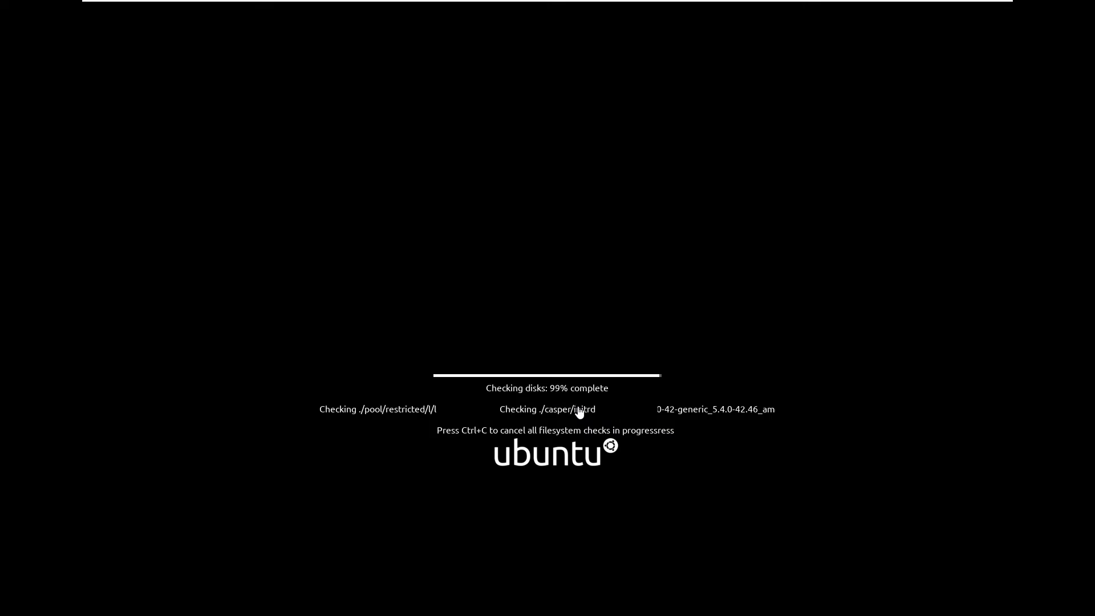
Click inside the VM so it takes input while the disk check completes.
click(579, 408)
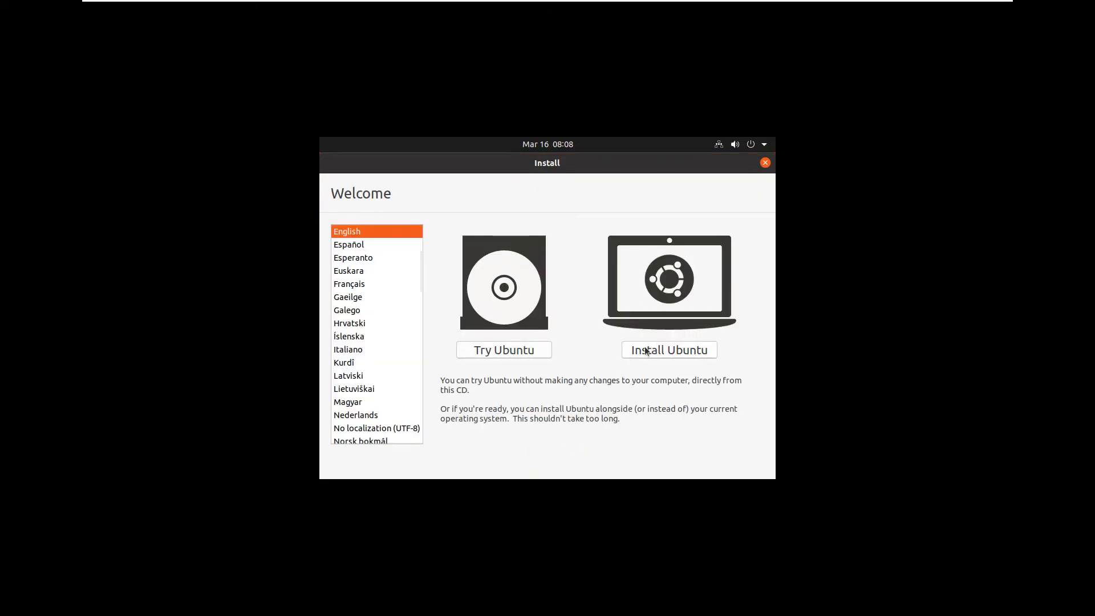
Choose Install Ubuntu and continue with the English (US) keyboard layout.
click(679, 349)
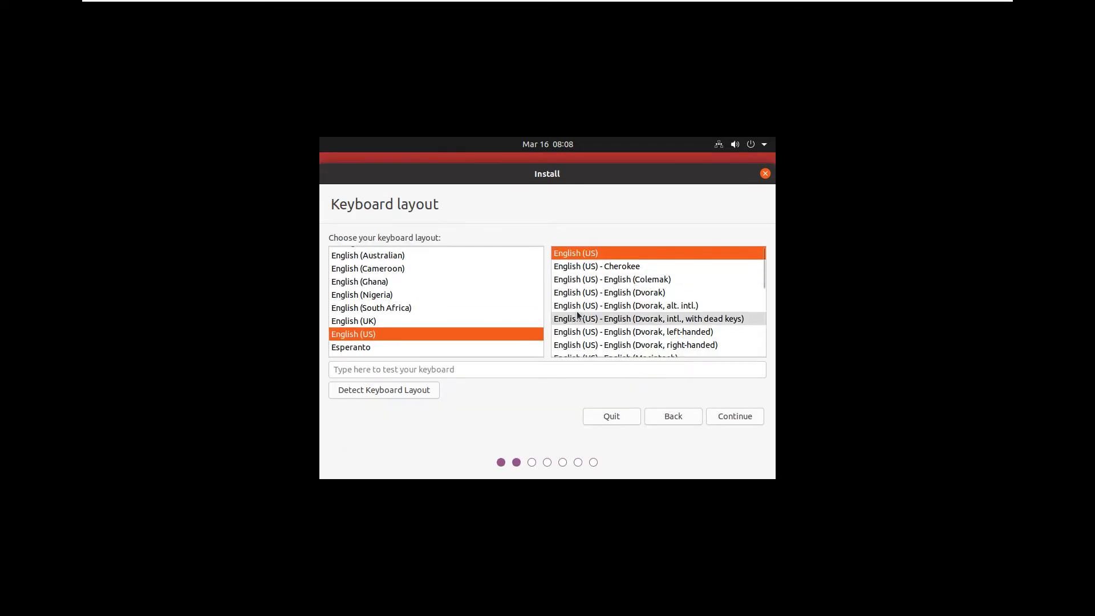
click(745, 419)
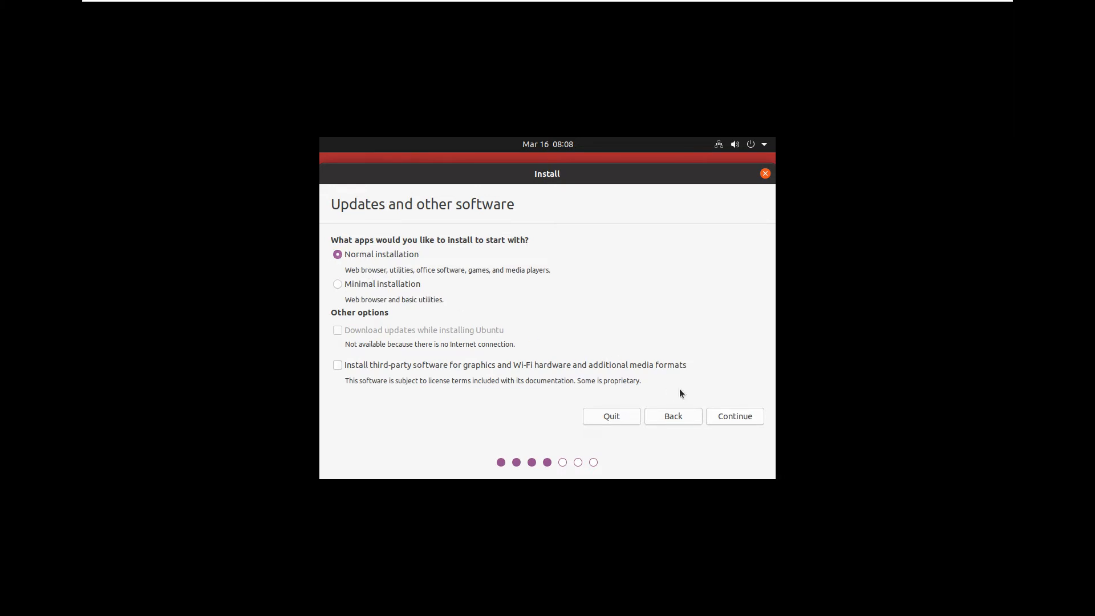
Continue past Updates and other software with Normal installation kept.
click(738, 421)
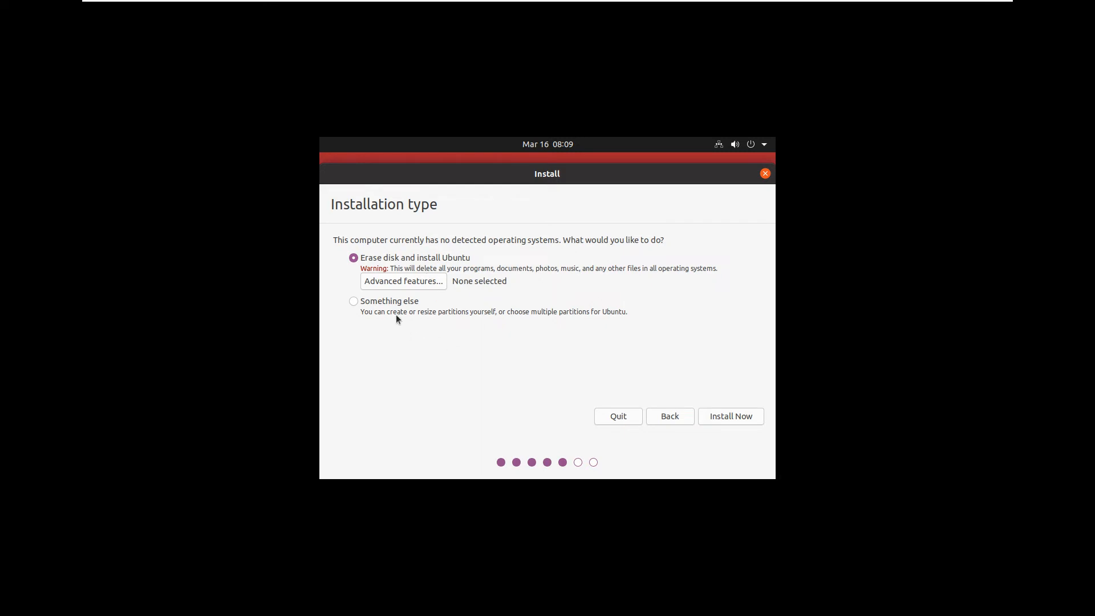
Install Now with Erase disk and confirm writing the changes to disks.
click(731, 416)
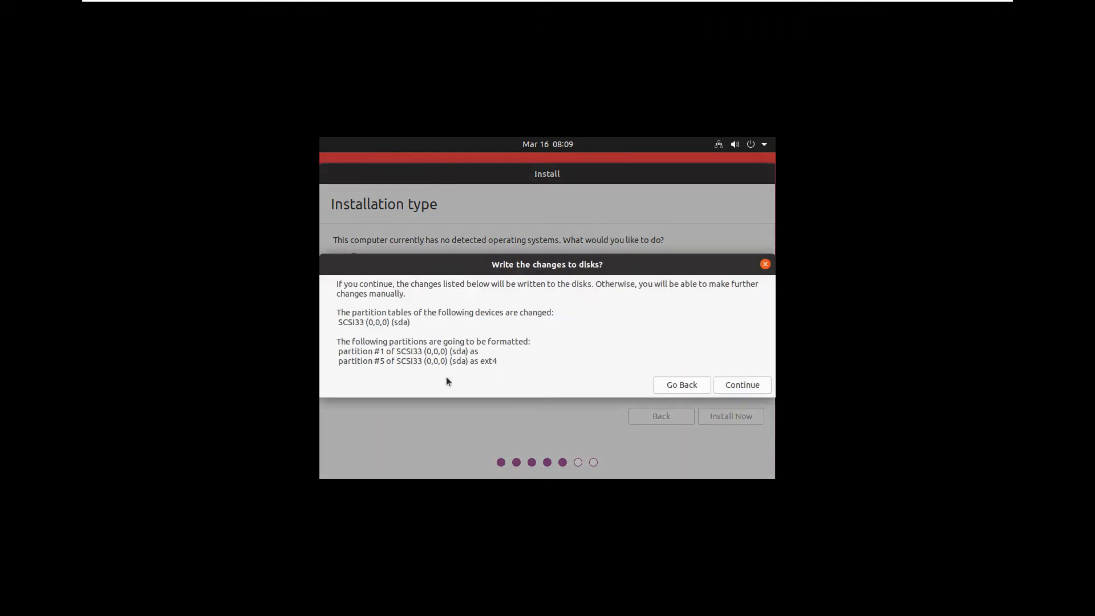
drag(341, 342, 651, 393)
click(735, 385)
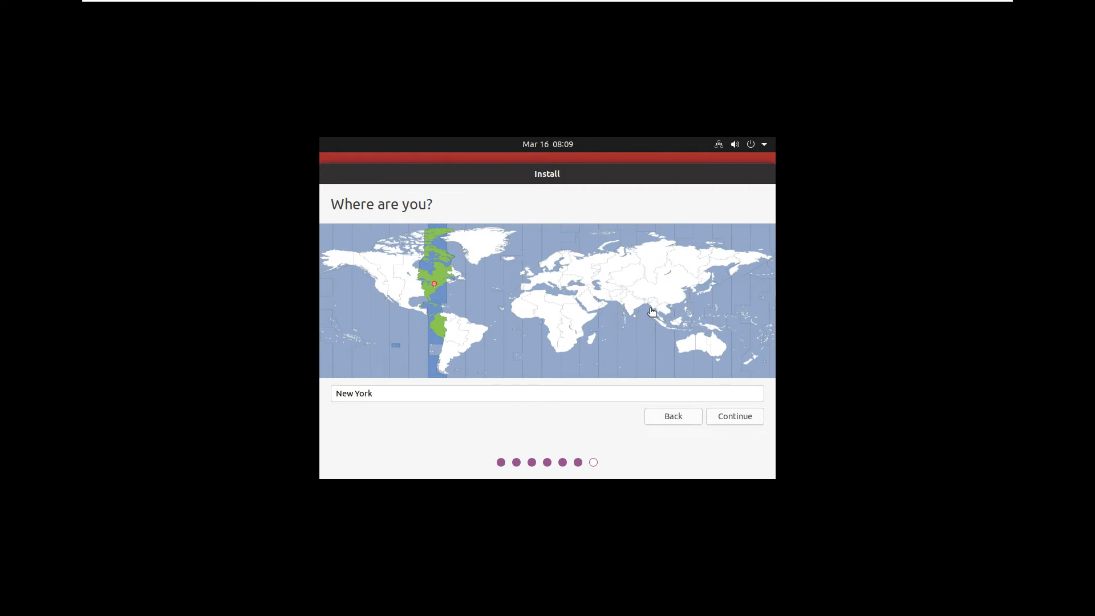
Set the time zone to Dhaka on the map and continue.
click(647, 308)
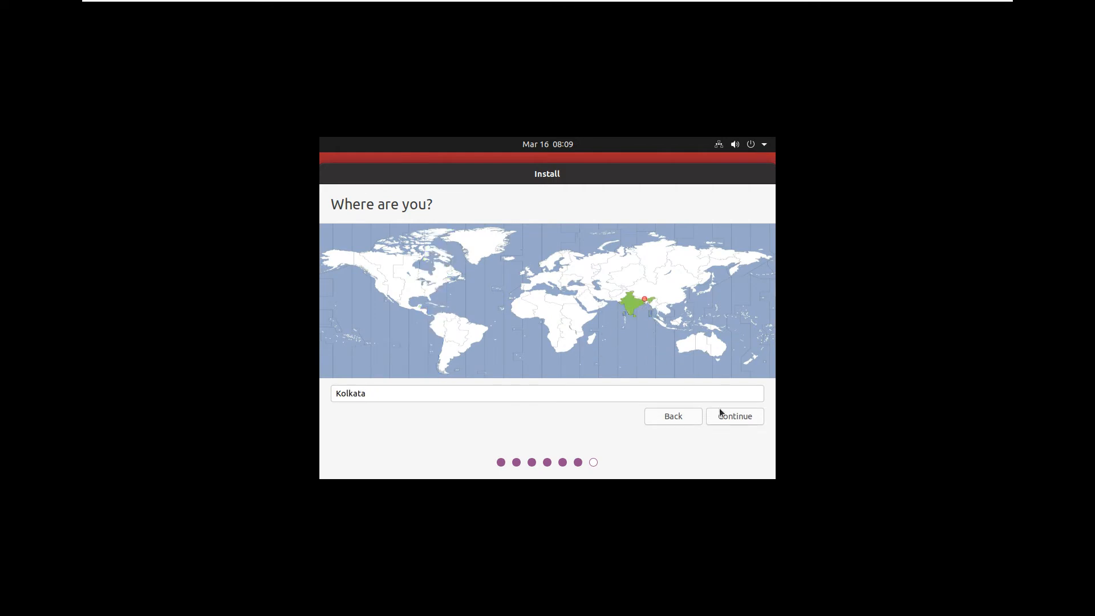
click(651, 308)
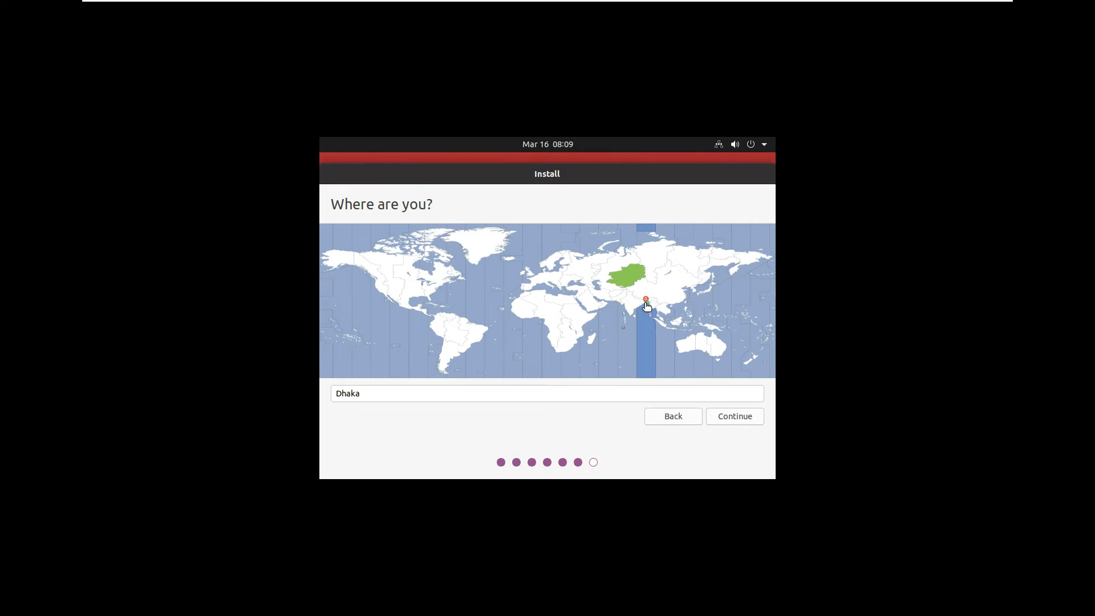
click(744, 418)
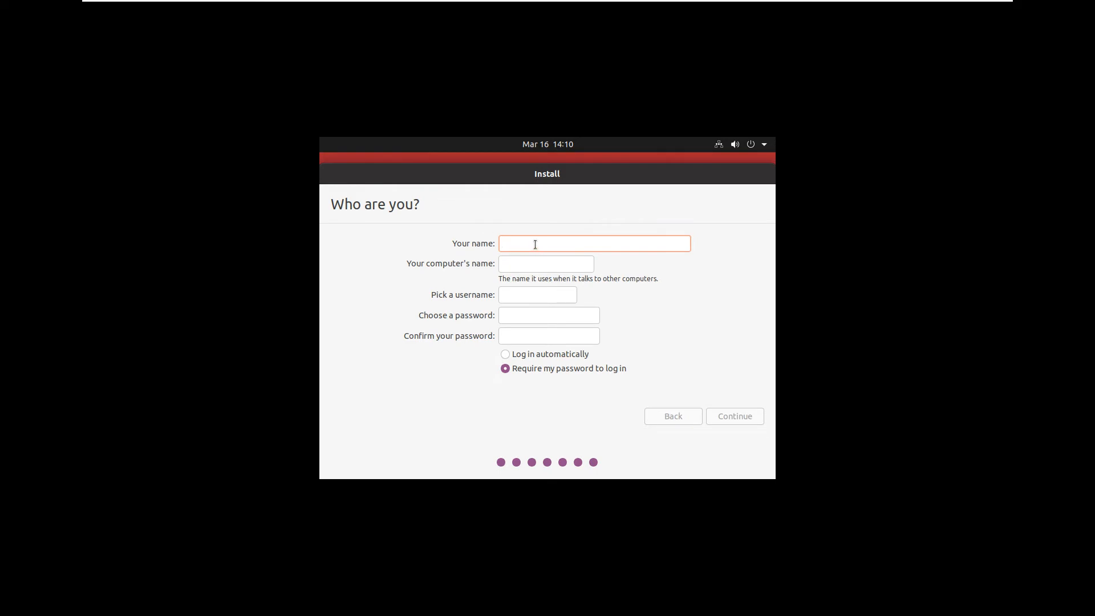
Enter the user's full name, computer name, username and a confirmed matching password, then continue.
key(Tab)
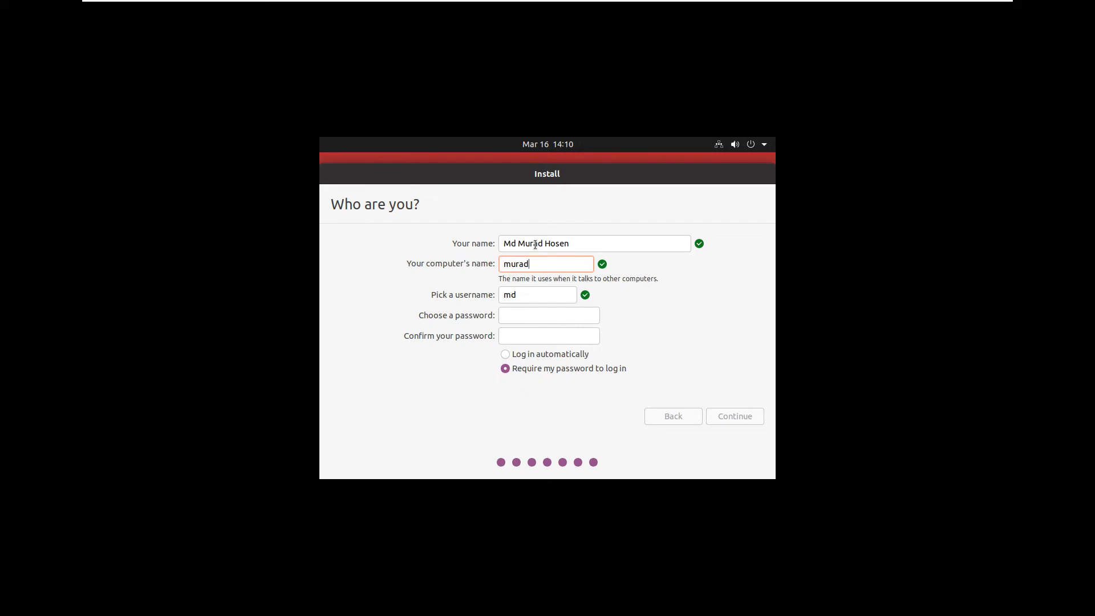
key(Tab)
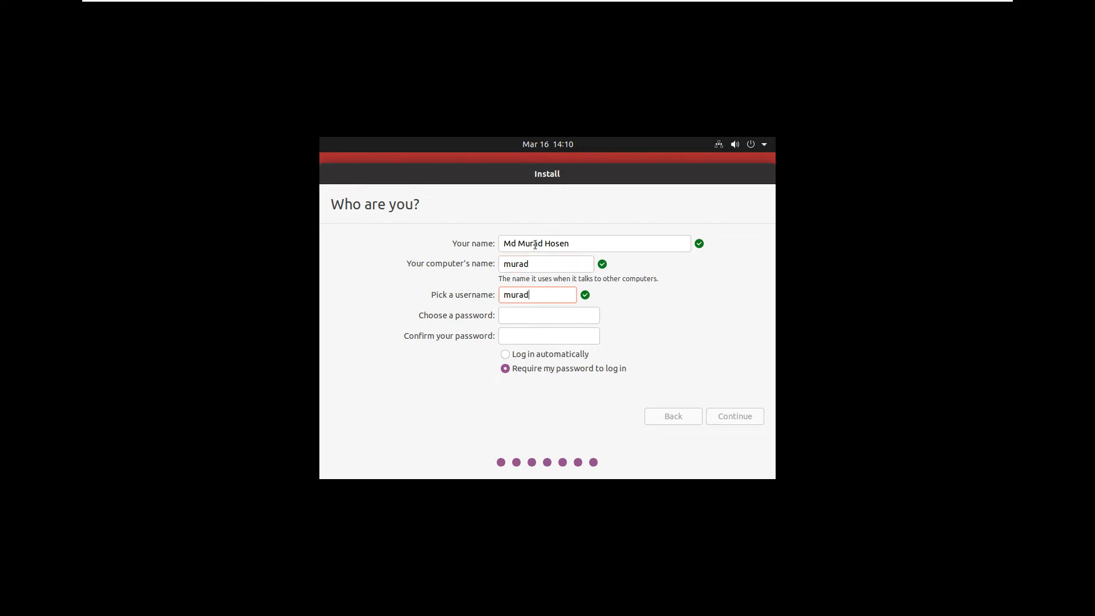
key(Tab)
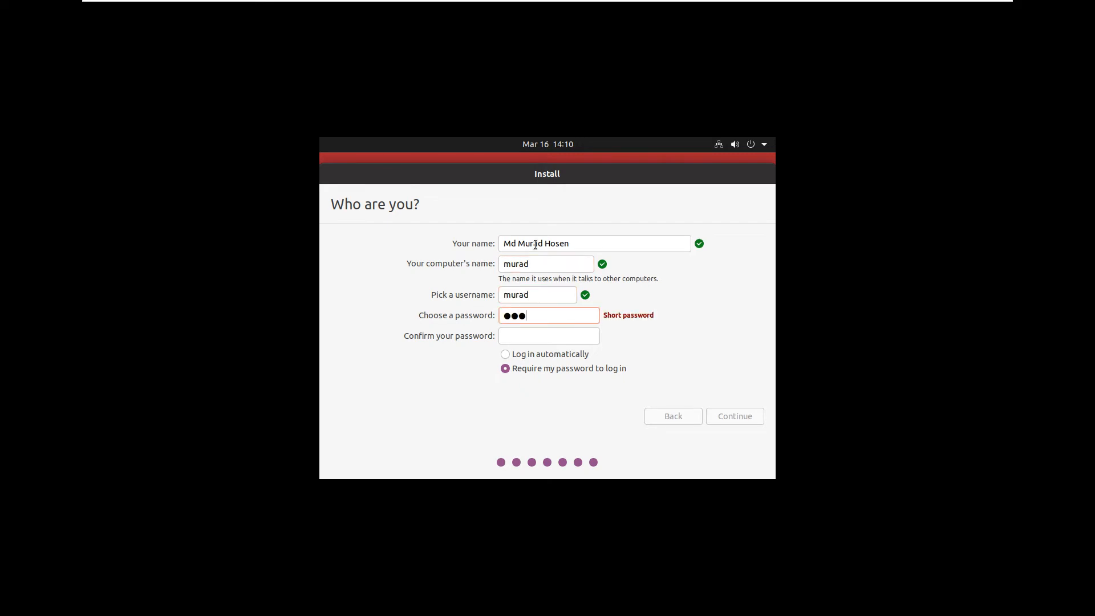
key(Tab)
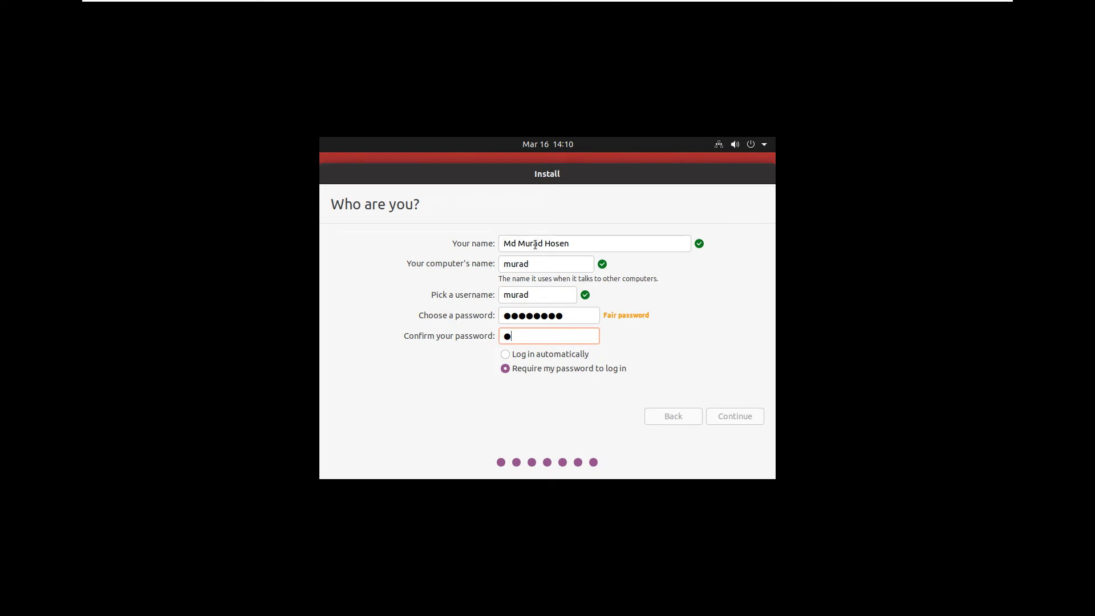
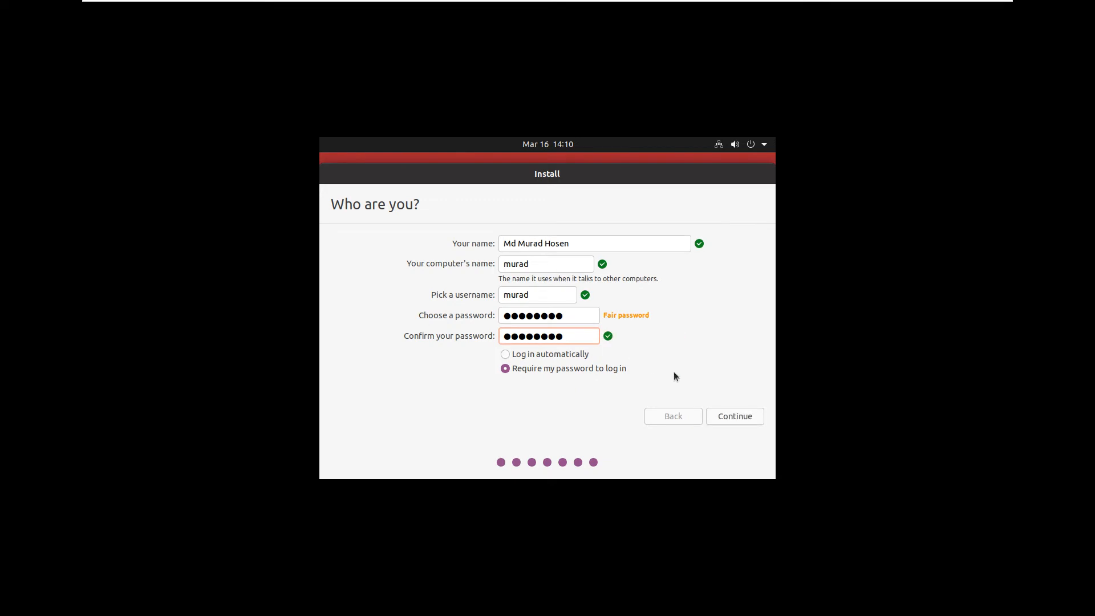
click(735, 416)
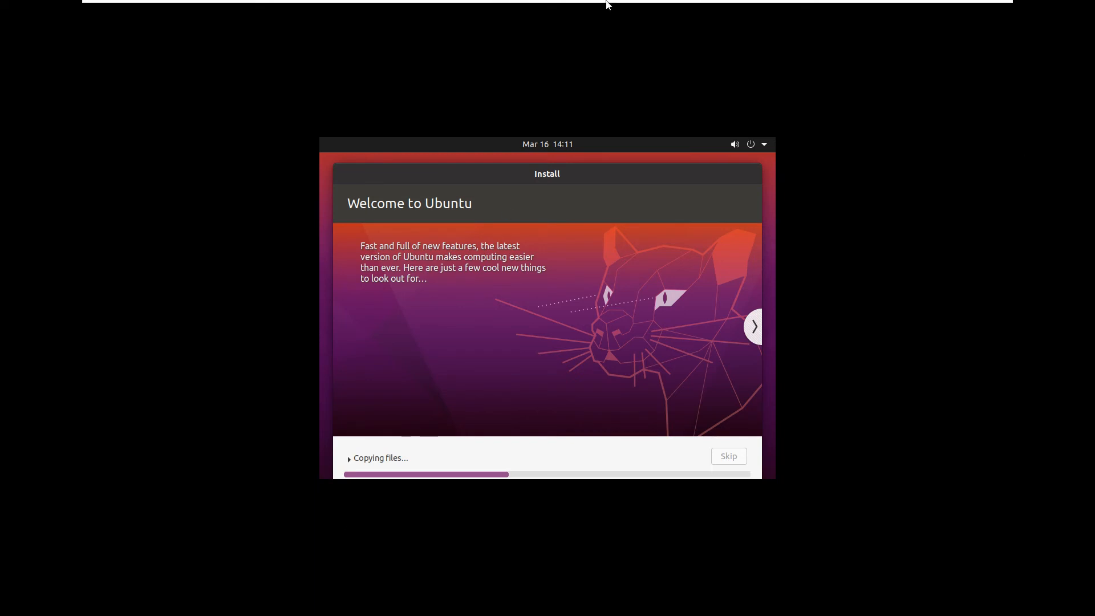
Wait while Ubuntu copies files and the Welcome to Ubuntu slideshow plays.
mouse_move(609, 4)
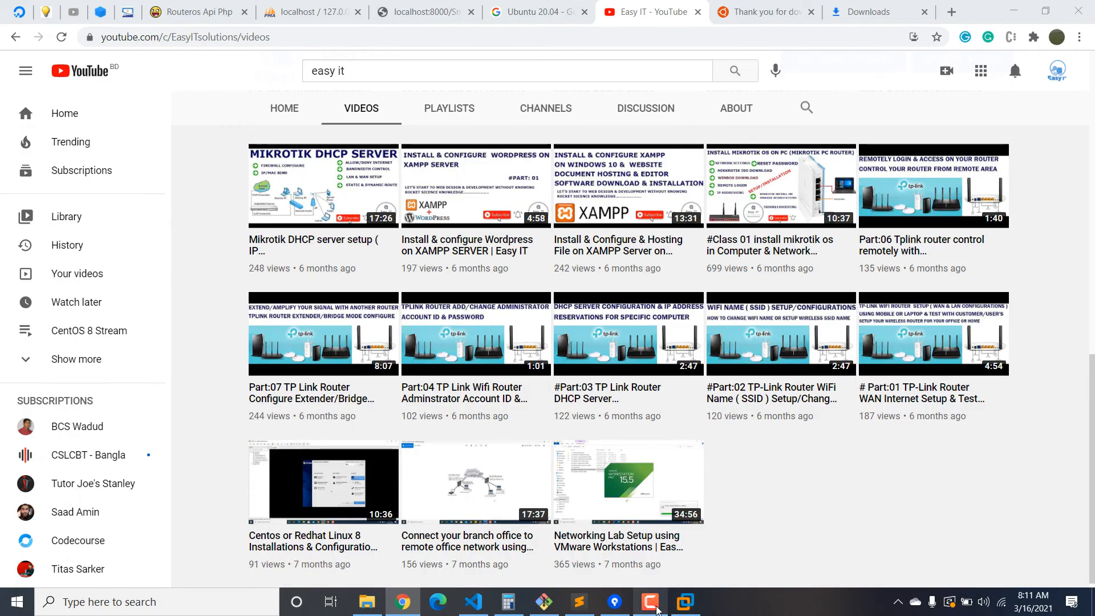
Collapse the screen recorder's controls and switch back to the VMware virtual machine.
click(653, 605)
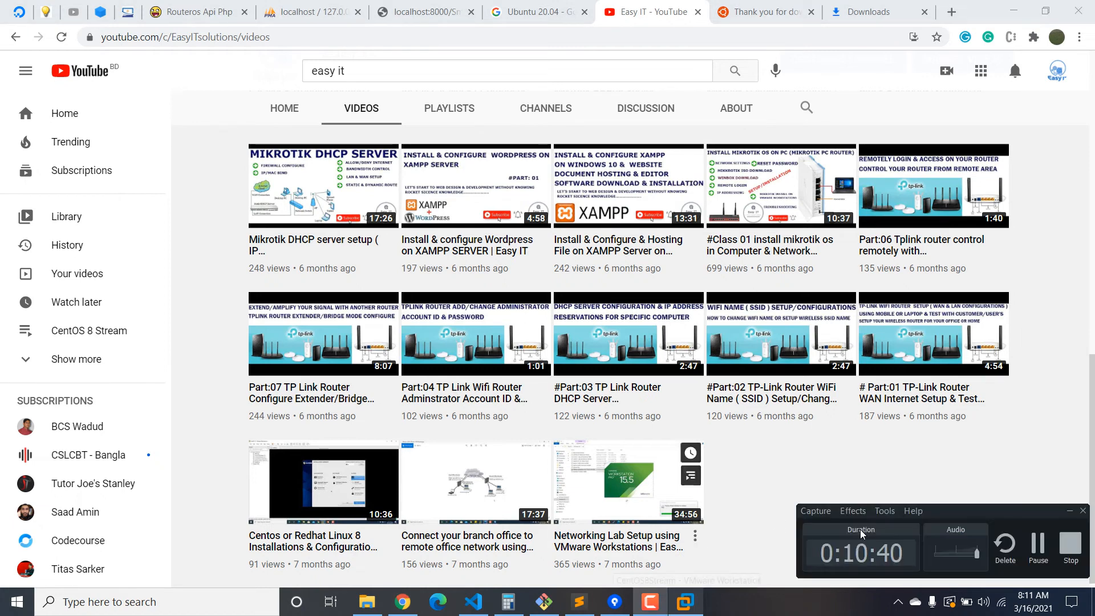
click(1070, 511)
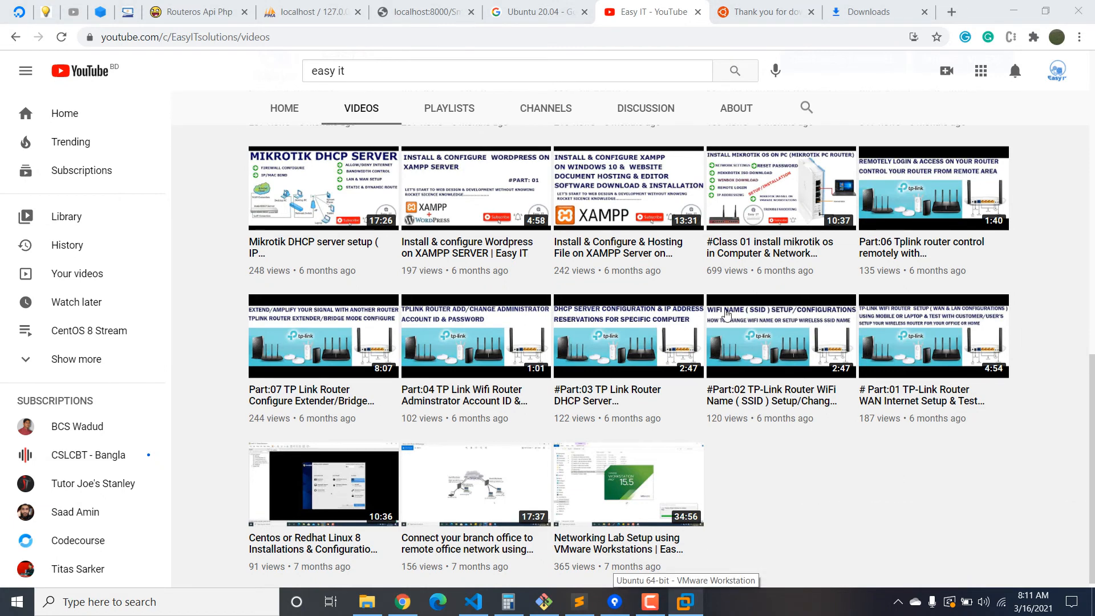
scroll(693, 373, up, 2)
scroll(694, 374, up, 10)
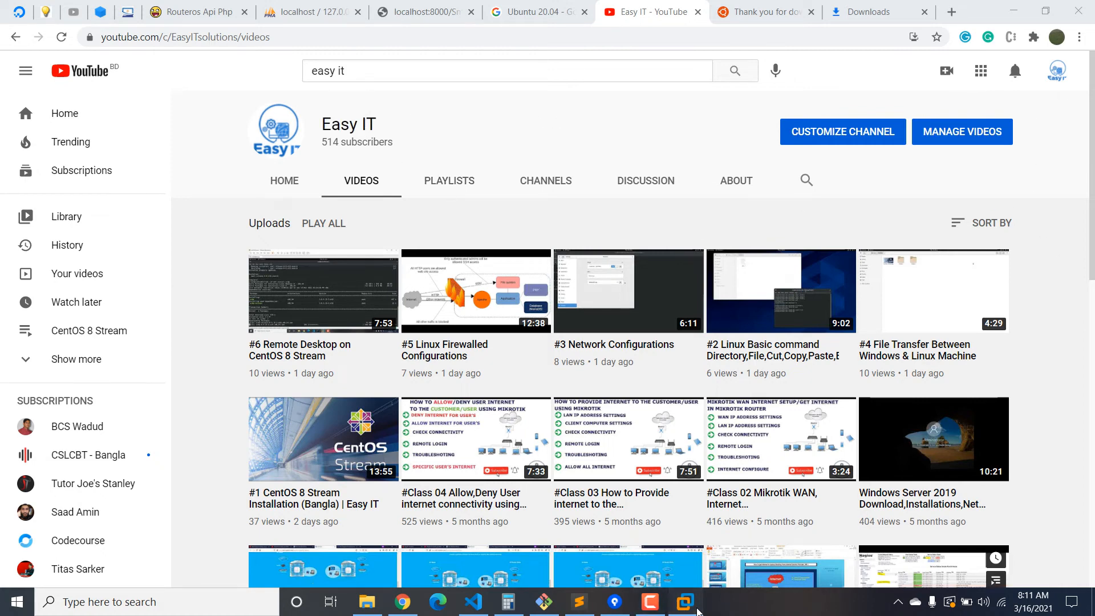
click(691, 606)
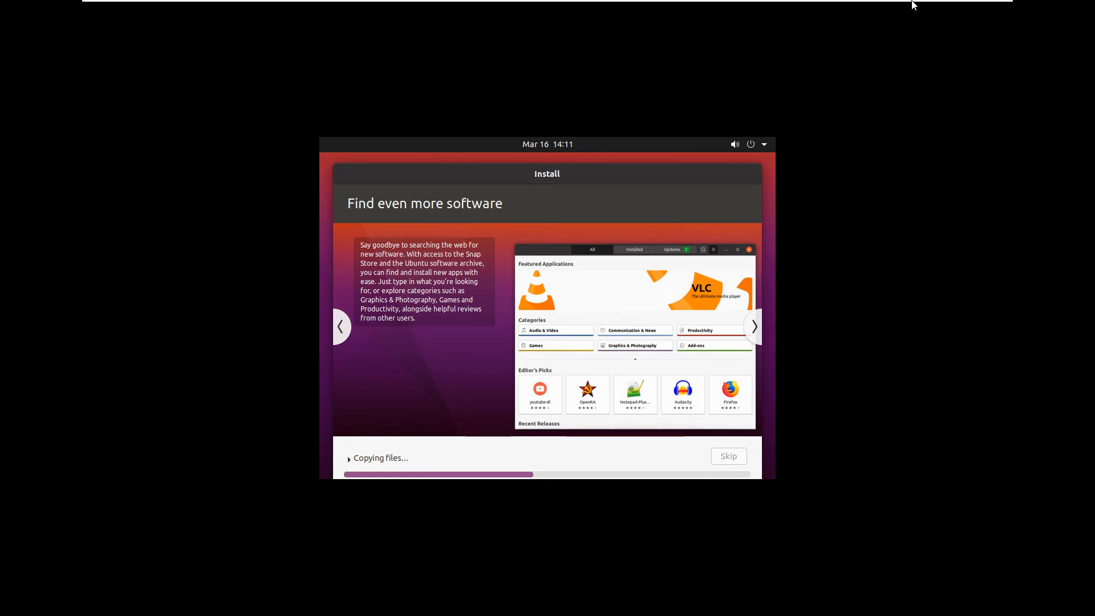
Check the screen recorder, refocus the VM and choose Restart Now on Installation Complete.
mouse_move(911, 7)
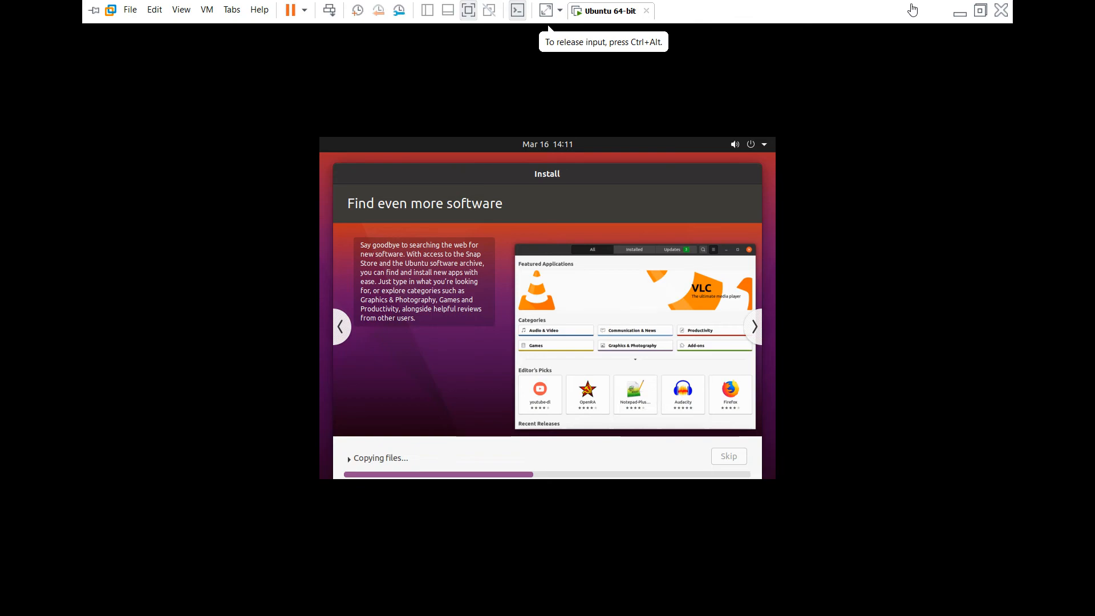
click(963, 12)
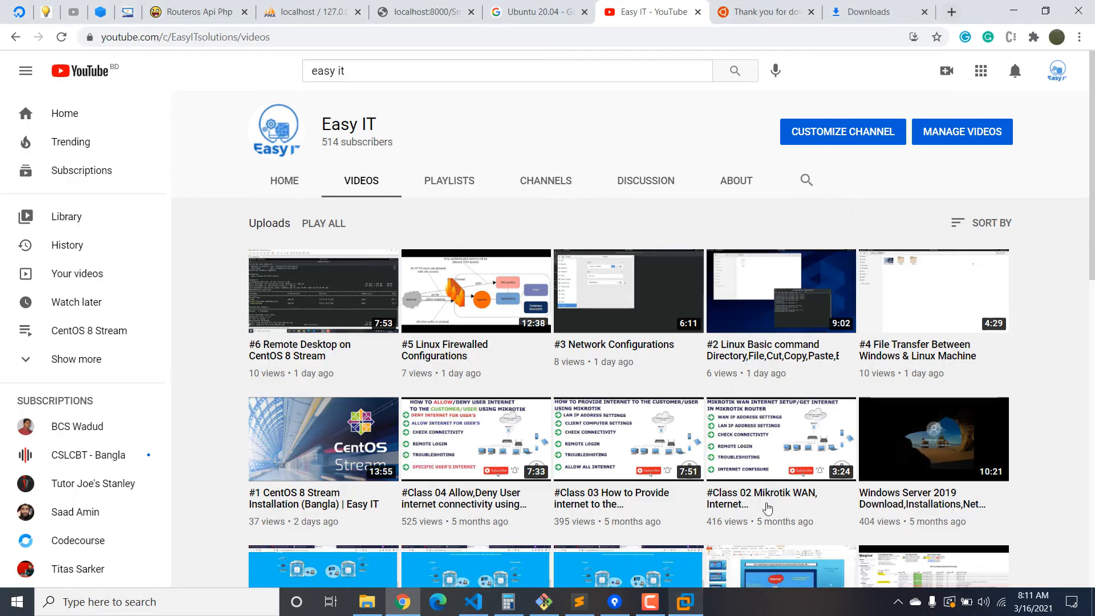
click(648, 602)
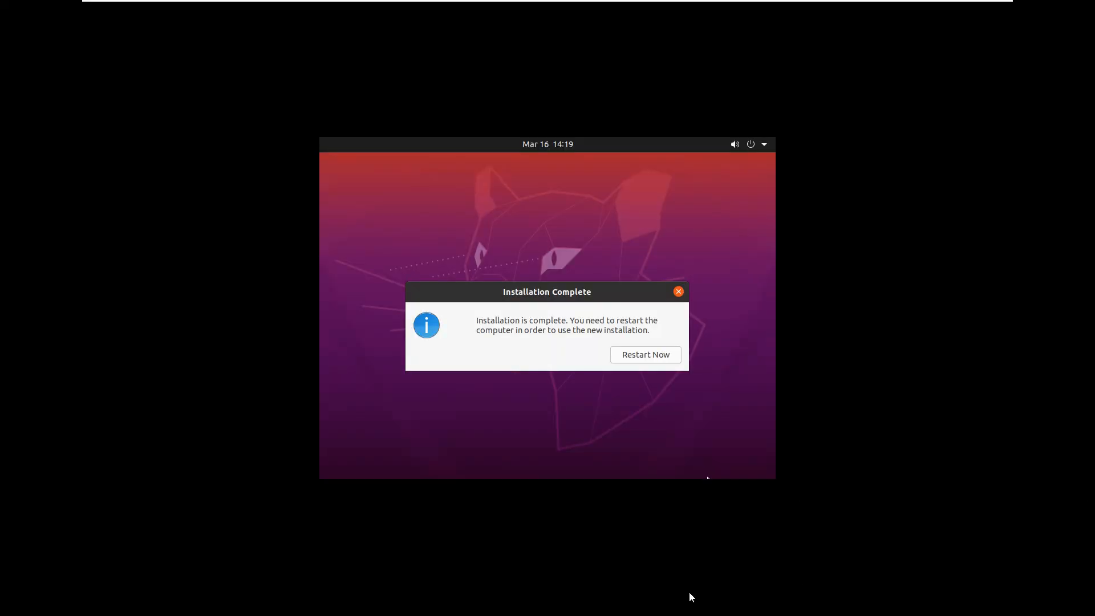
click(494, 322)
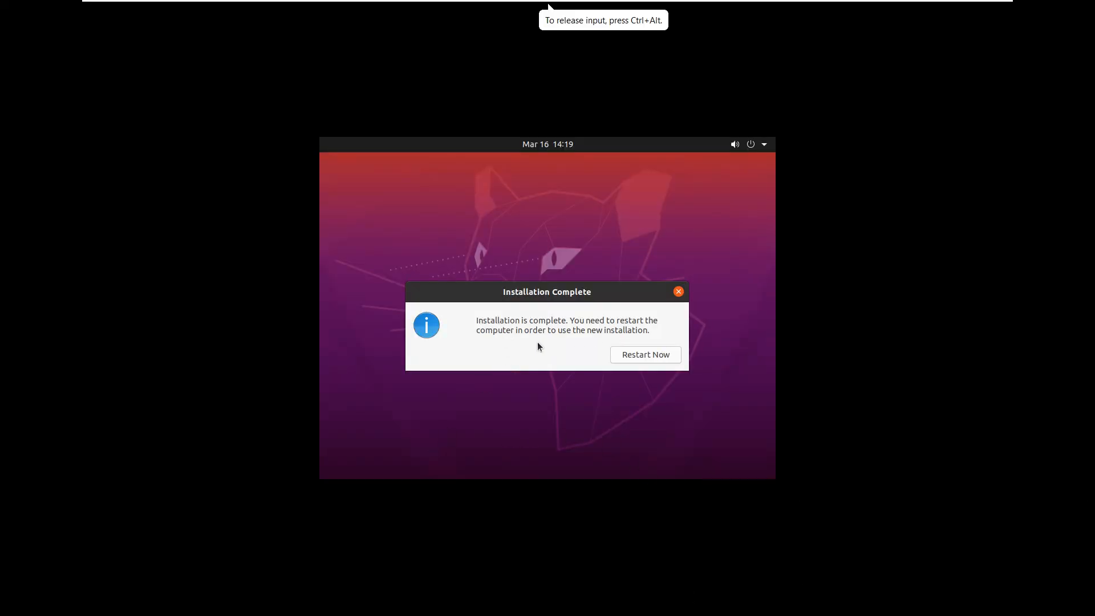
click(631, 357)
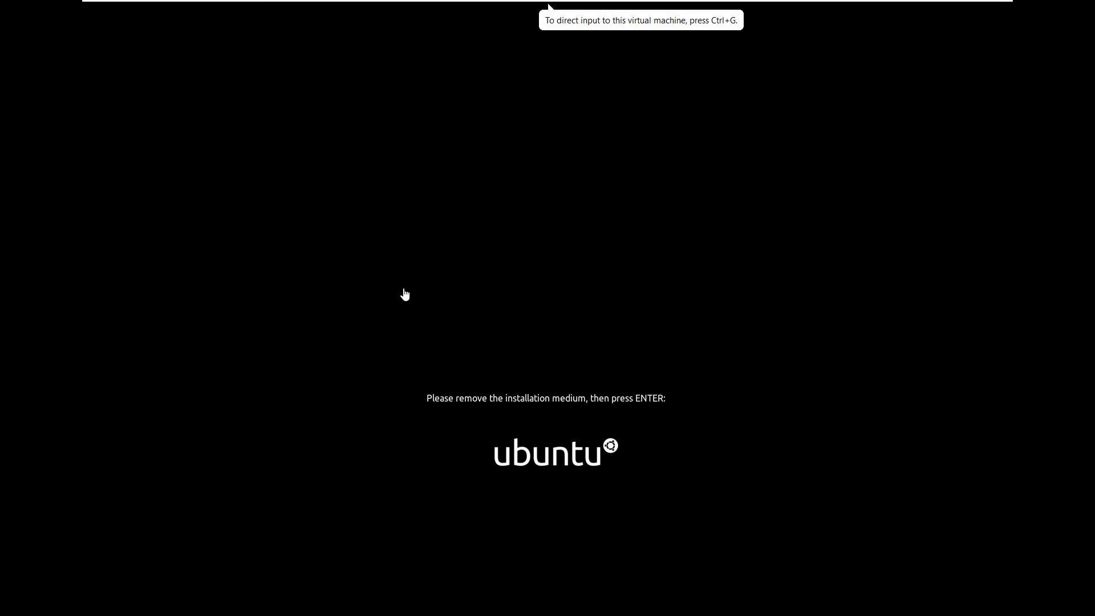
Acknowledge the 'remove the installation medium' prompt so the VM reboots from its virtual disk.
click(479, 261)
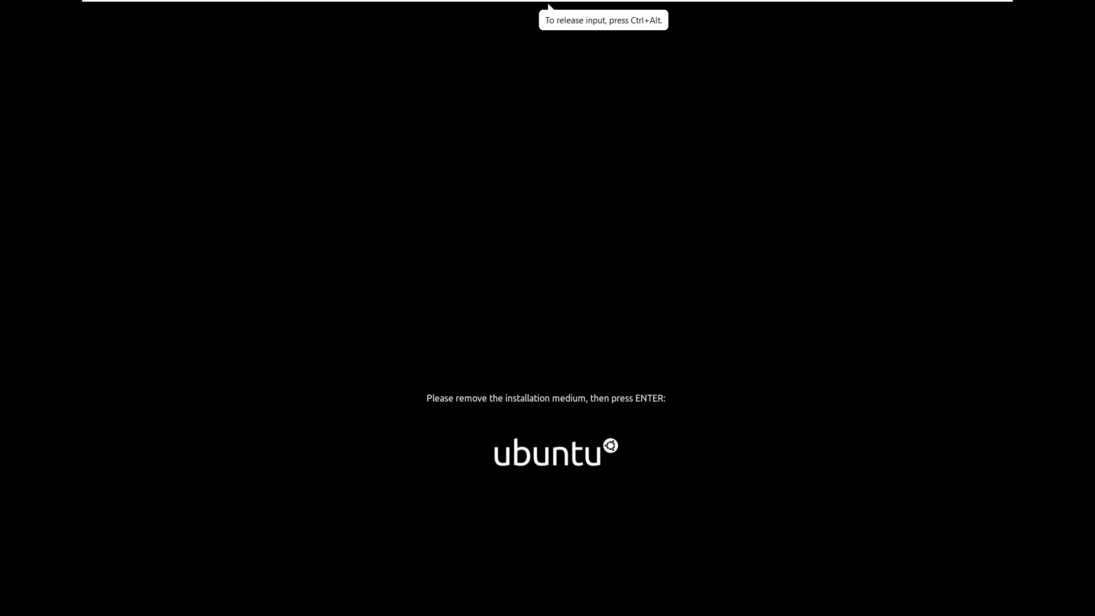
key(Return)
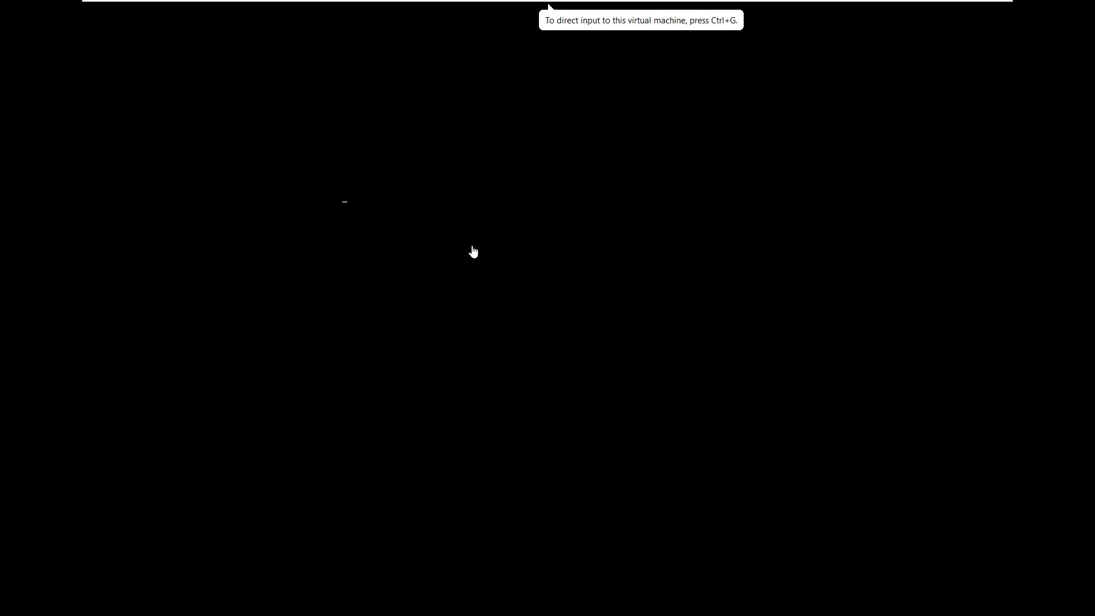
mouse_move(639, 6)
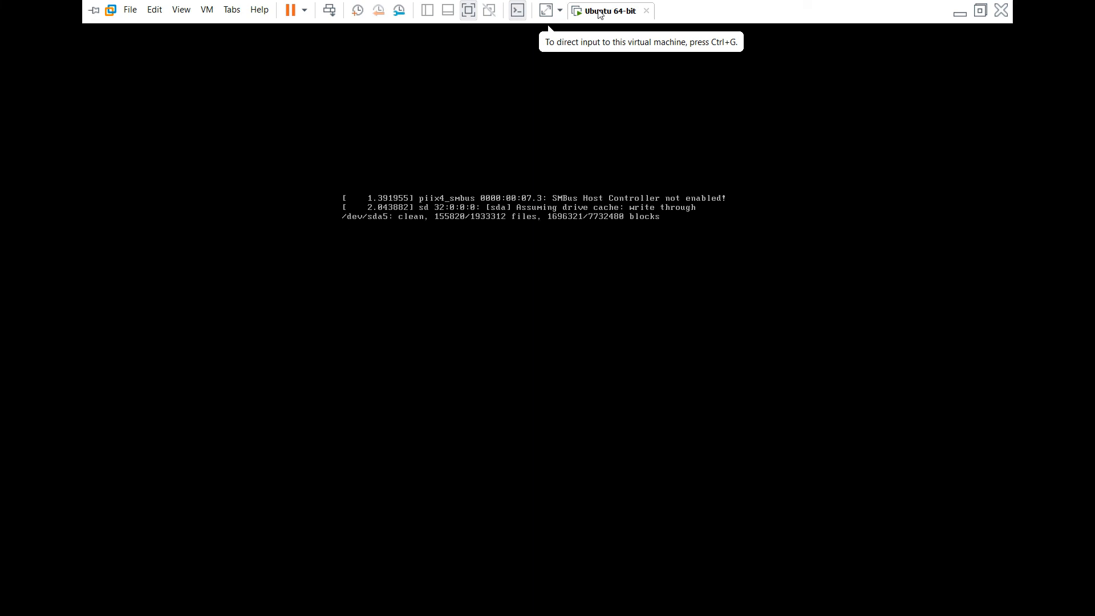
Open and dismiss the Ubuntu 64-bit tab menu, then focus the VM while Ubuntu boots.
right_click(600, 14)
mouse_move(648, 41)
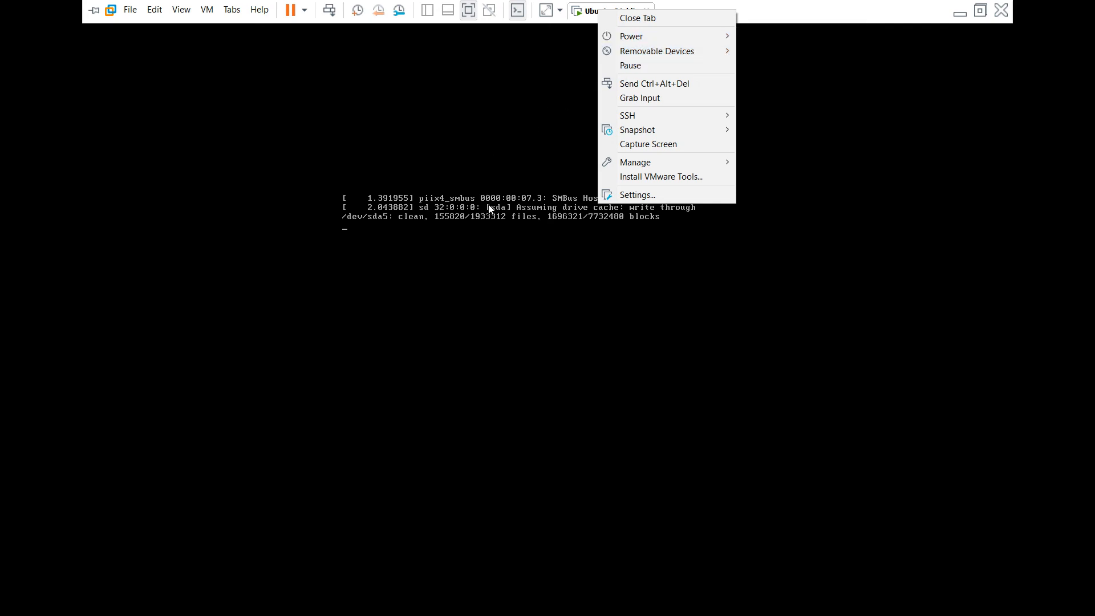
click(518, 215)
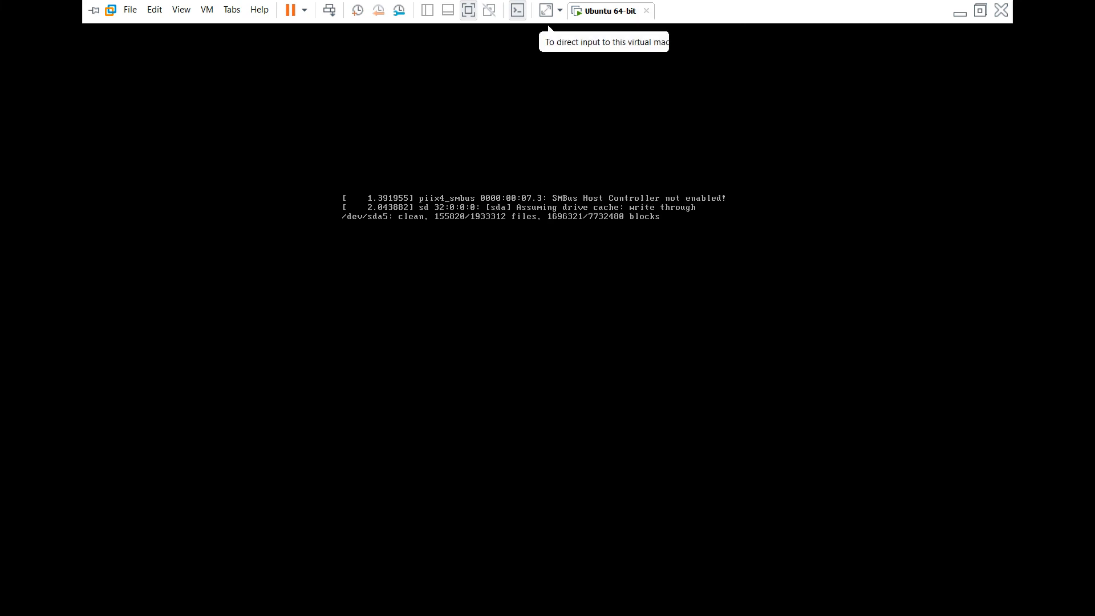
click(500, 199)
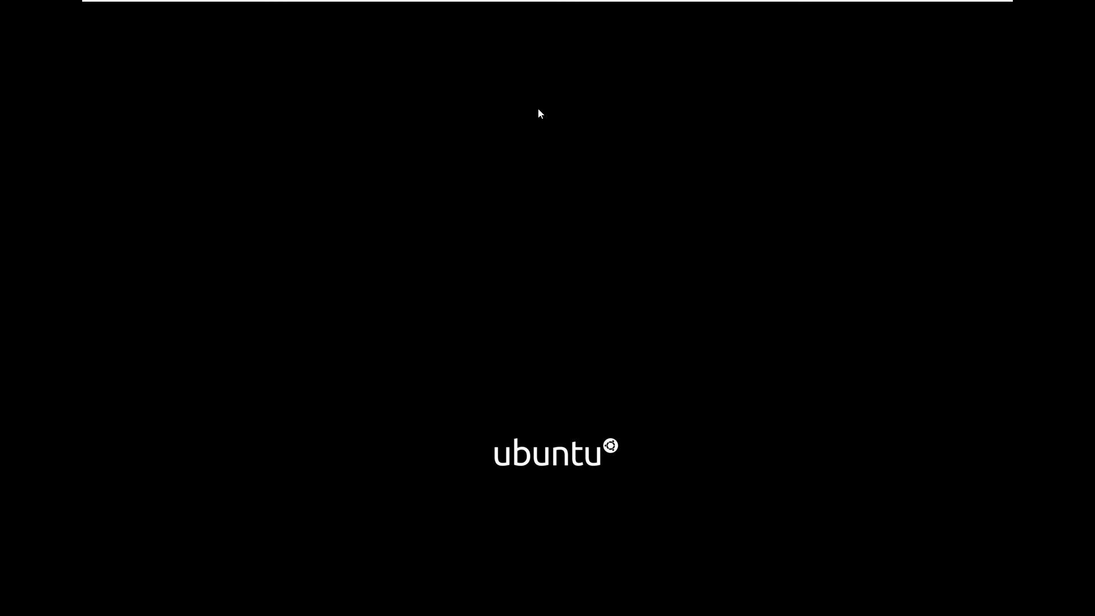
click(539, 184)
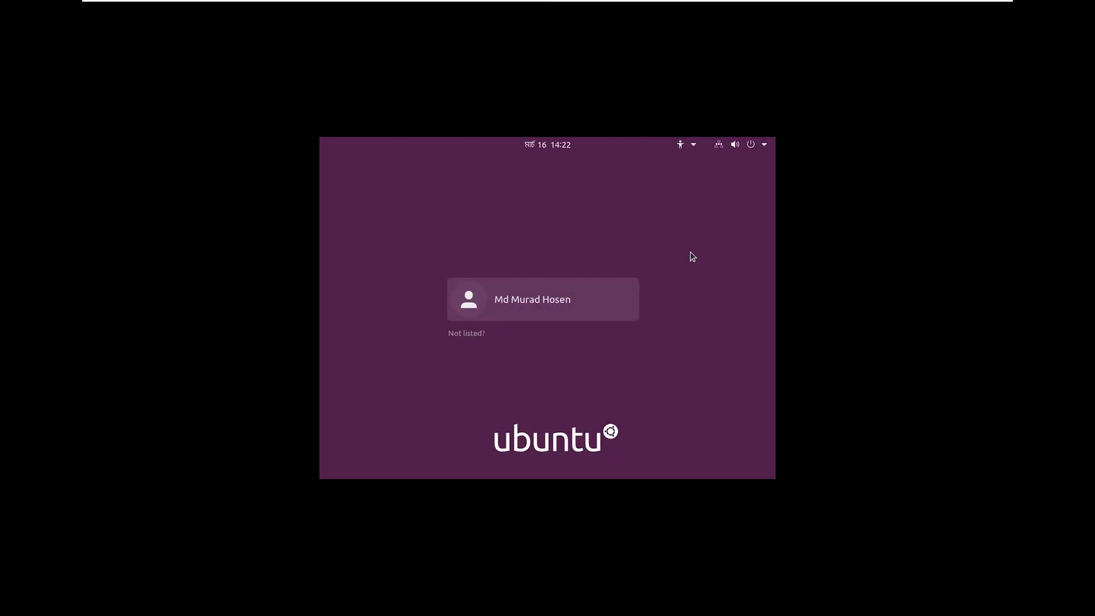
Select the user account on the login screen and enter its password to sign in.
click(542, 304)
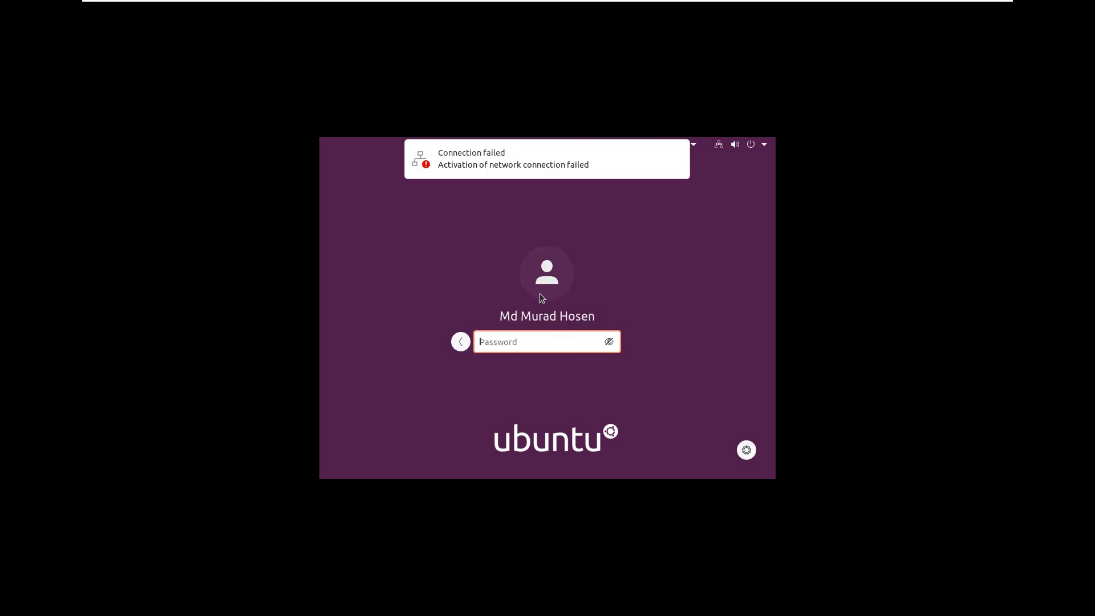
text(••••••••)
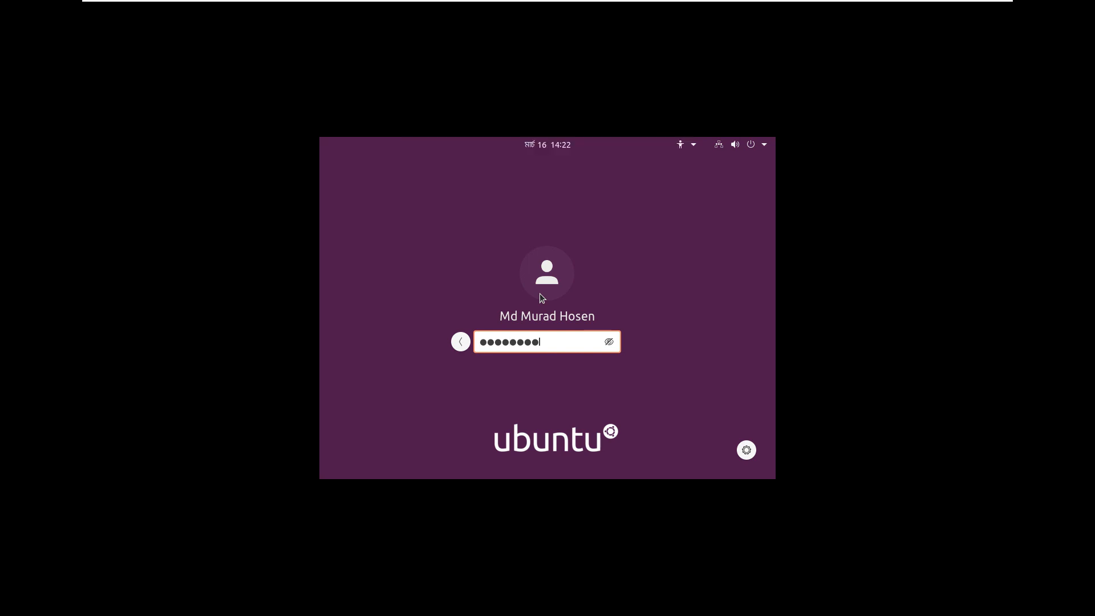
key(Return)
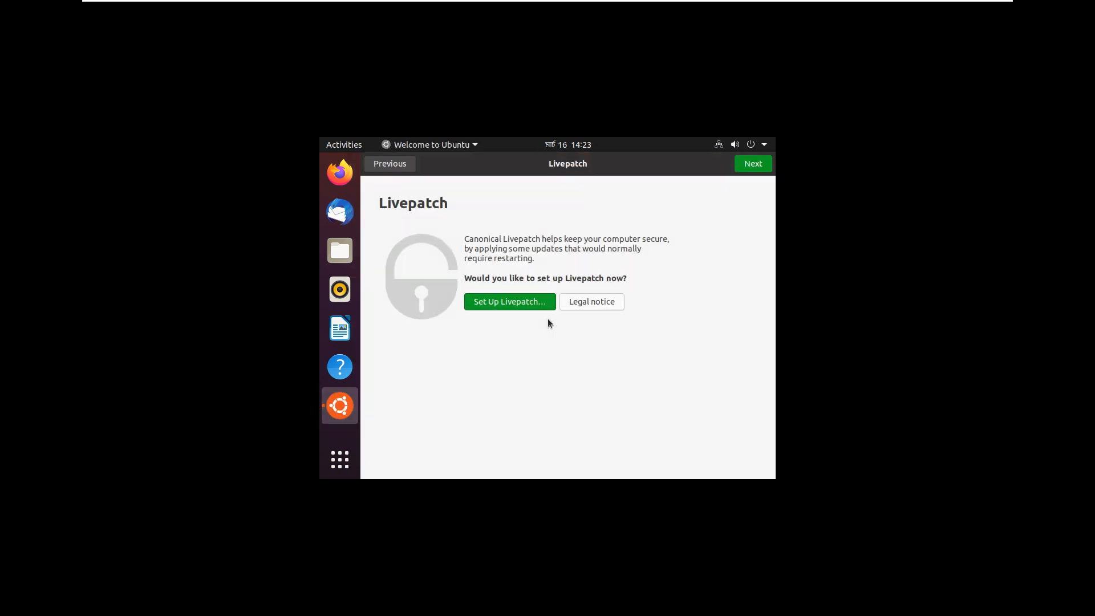
Skip through the Livepatch, Help improve Ubuntu and Privacy pages with defaults, then finish with Done.
click(753, 163)
click(753, 164)
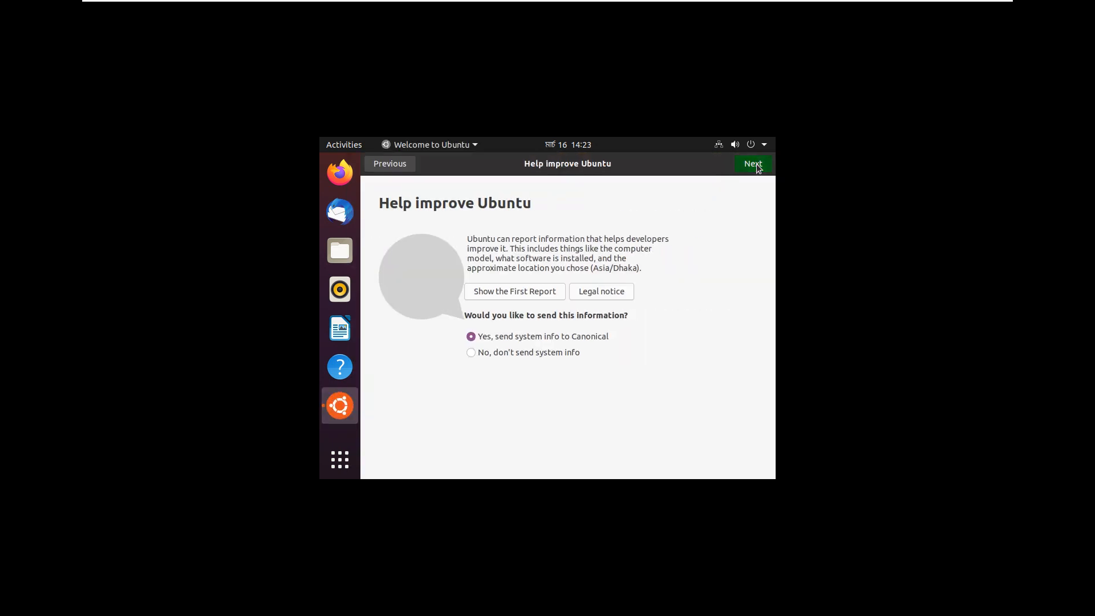
click(753, 163)
click(753, 163)
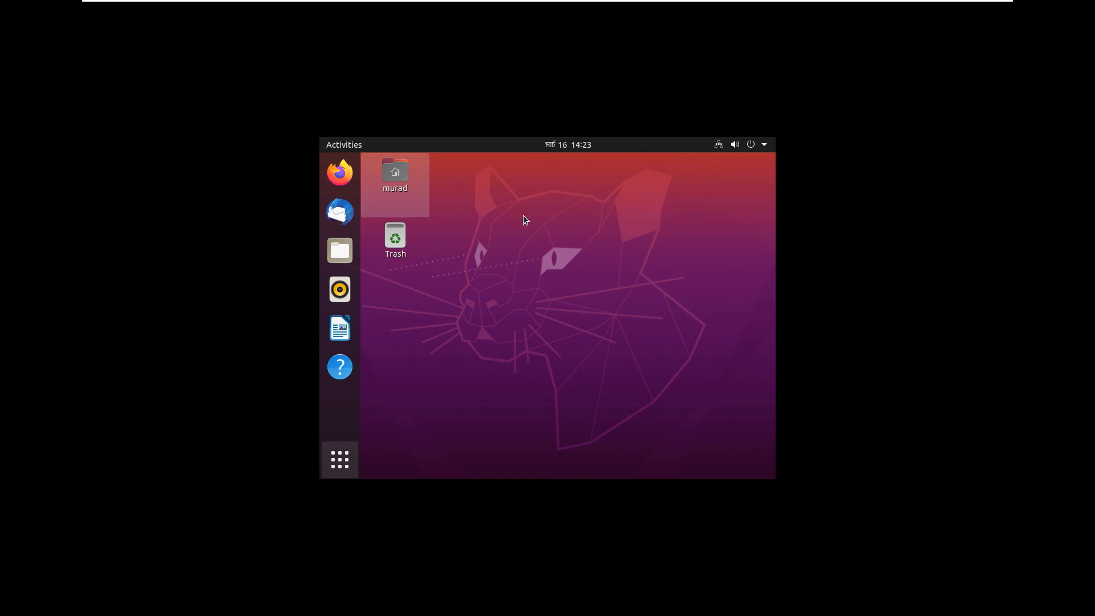
Minimize the fullscreen VM from the VMware toolbar and bring up the screen recorder controls.
mouse_move(647, 2)
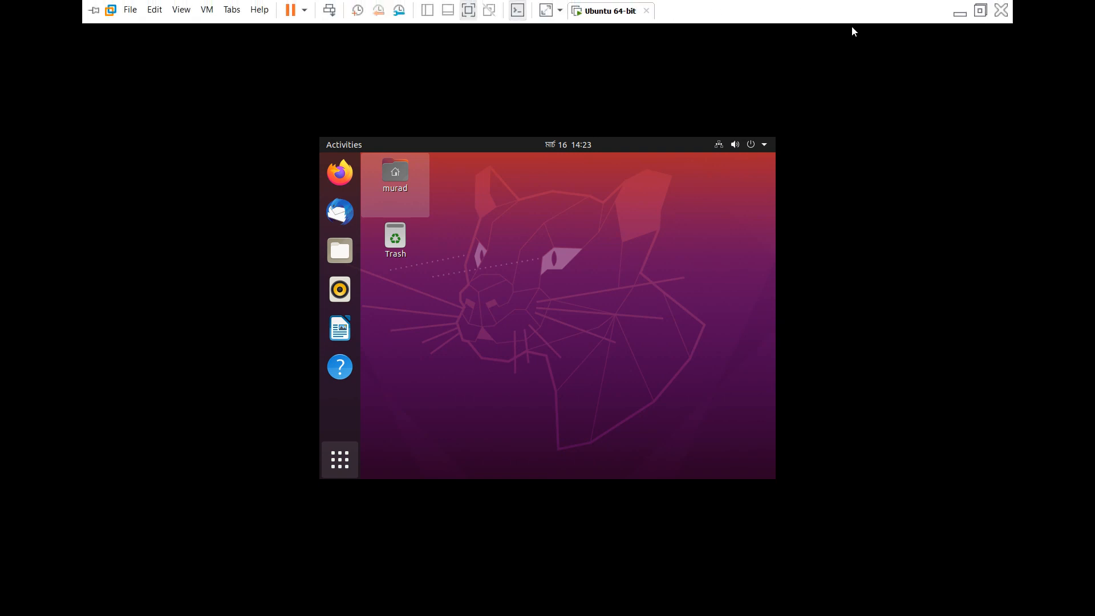
click(959, 14)
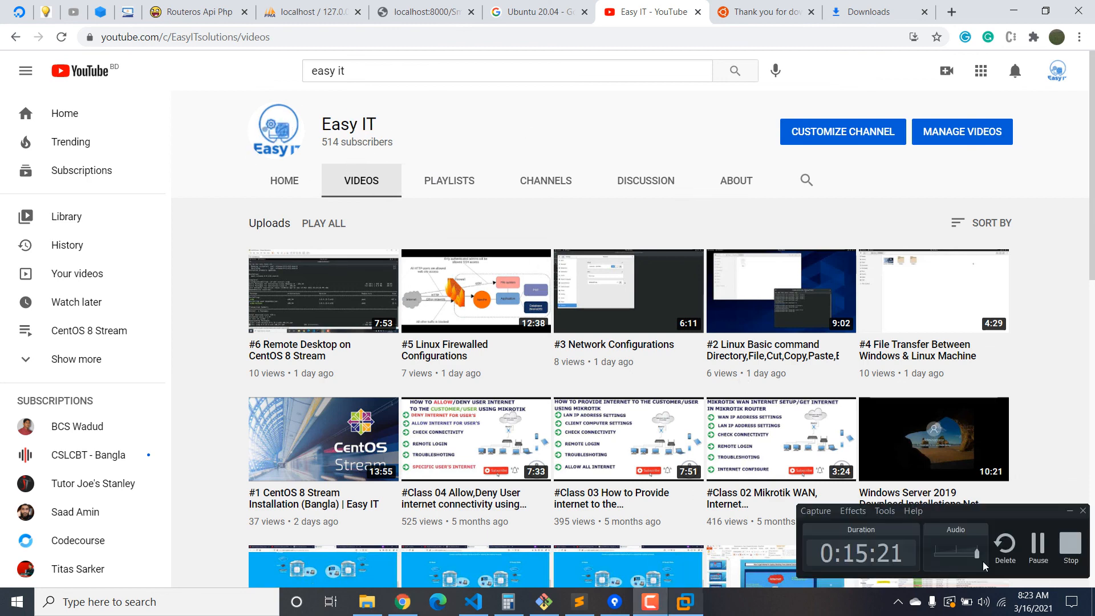
click(650, 602)
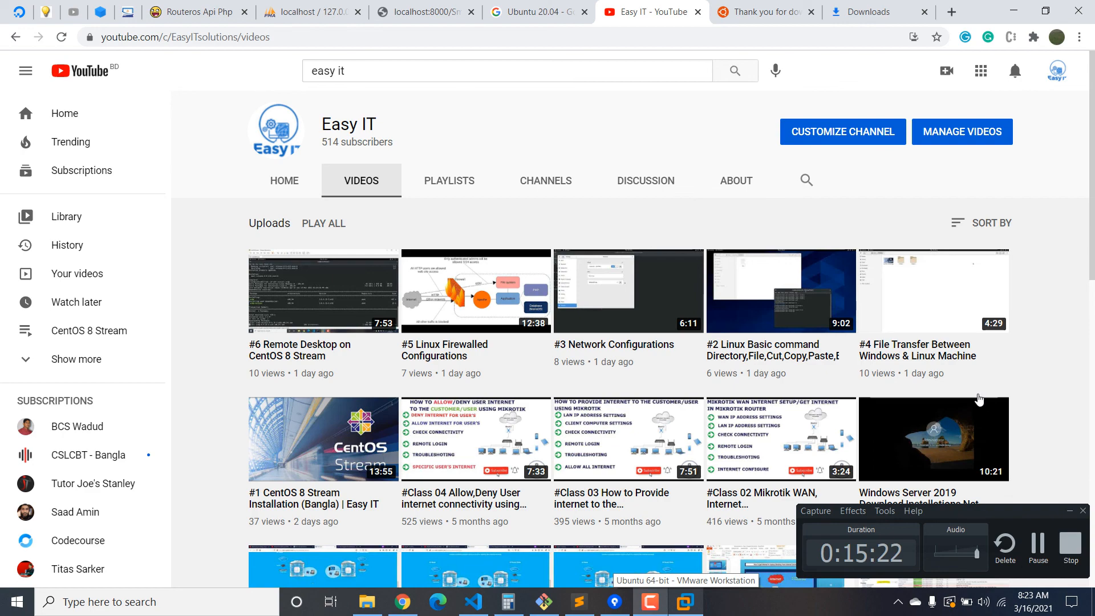